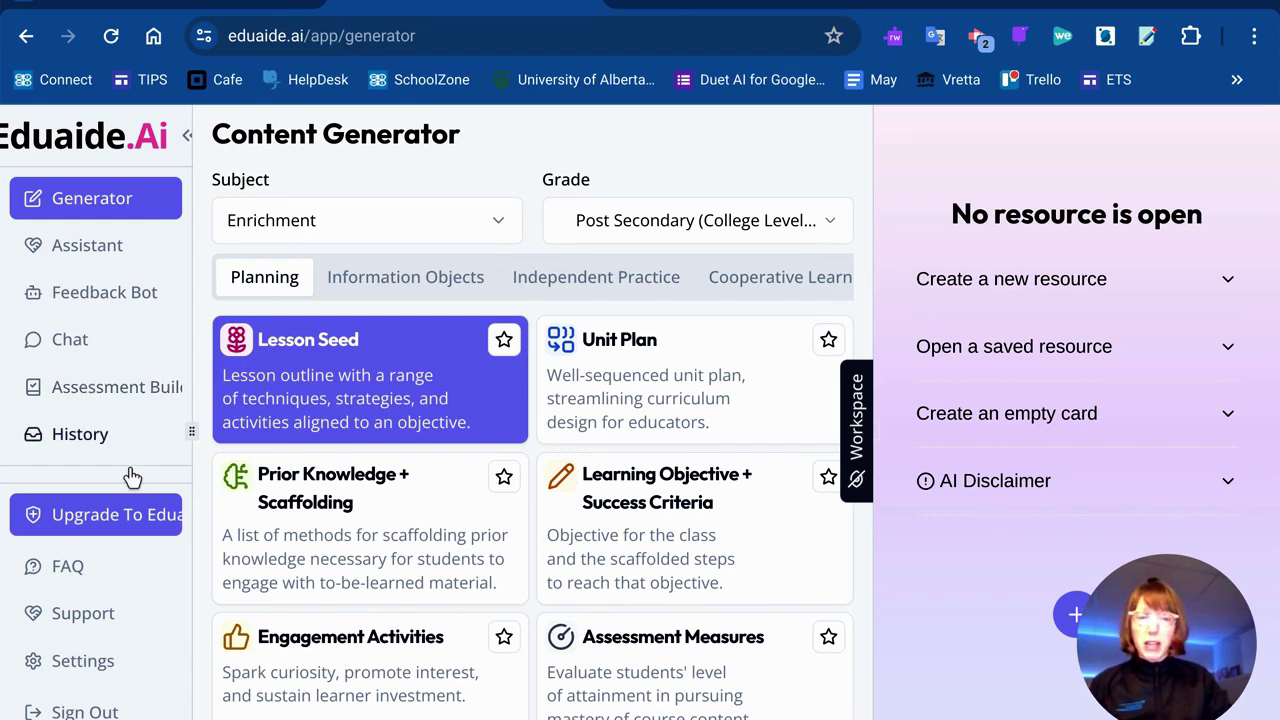
Switch from the Content Generator to the Teaching Assistant tools via the sidebar Assistant entry
{"action": "left_click", "coordinate": [87, 266]}
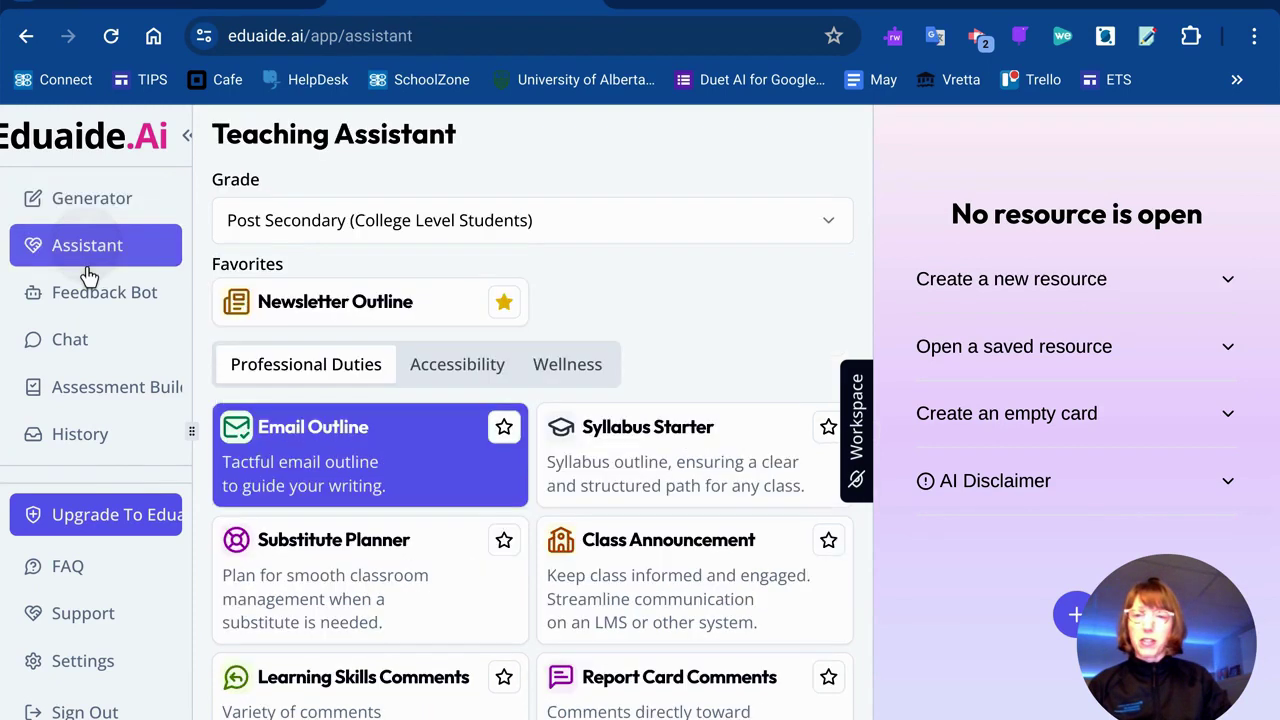
Set the grade to Middle School (Students Grade 6-8) and star the Student Update tool
{"action": "left_click", "coordinate": [828, 240]}
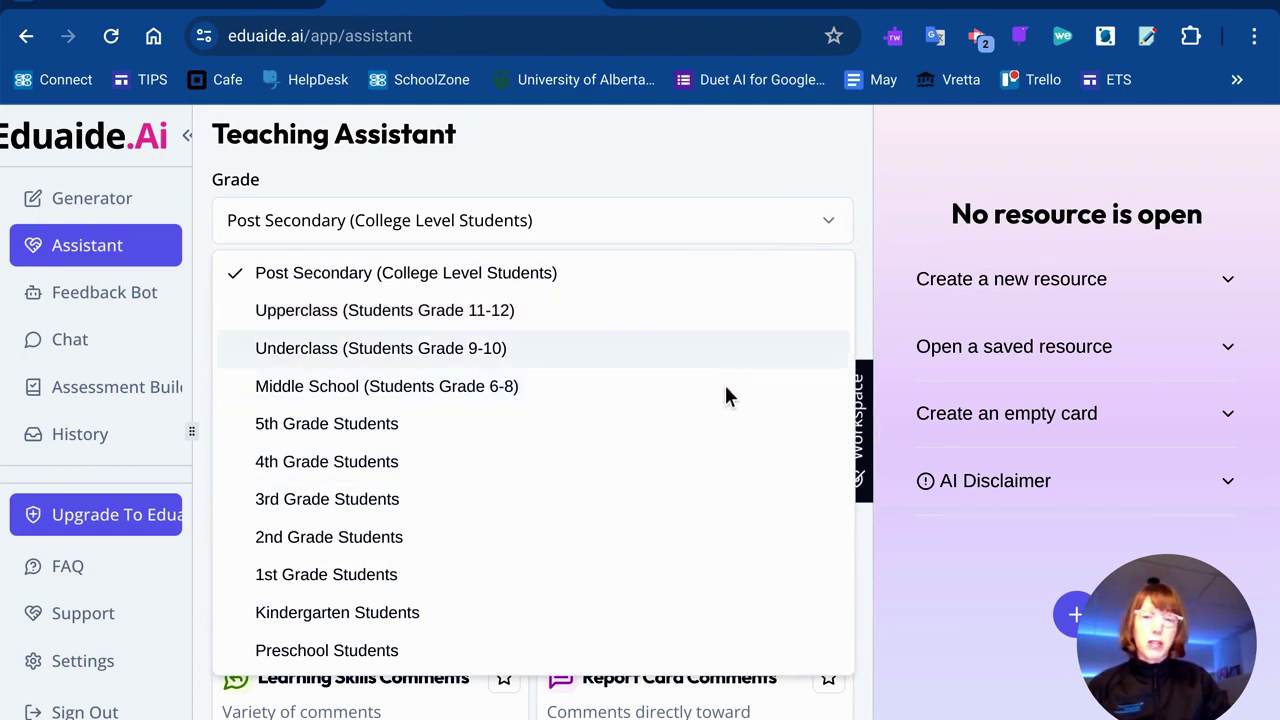
{"action": "left_click", "coordinate": [680, 388]}
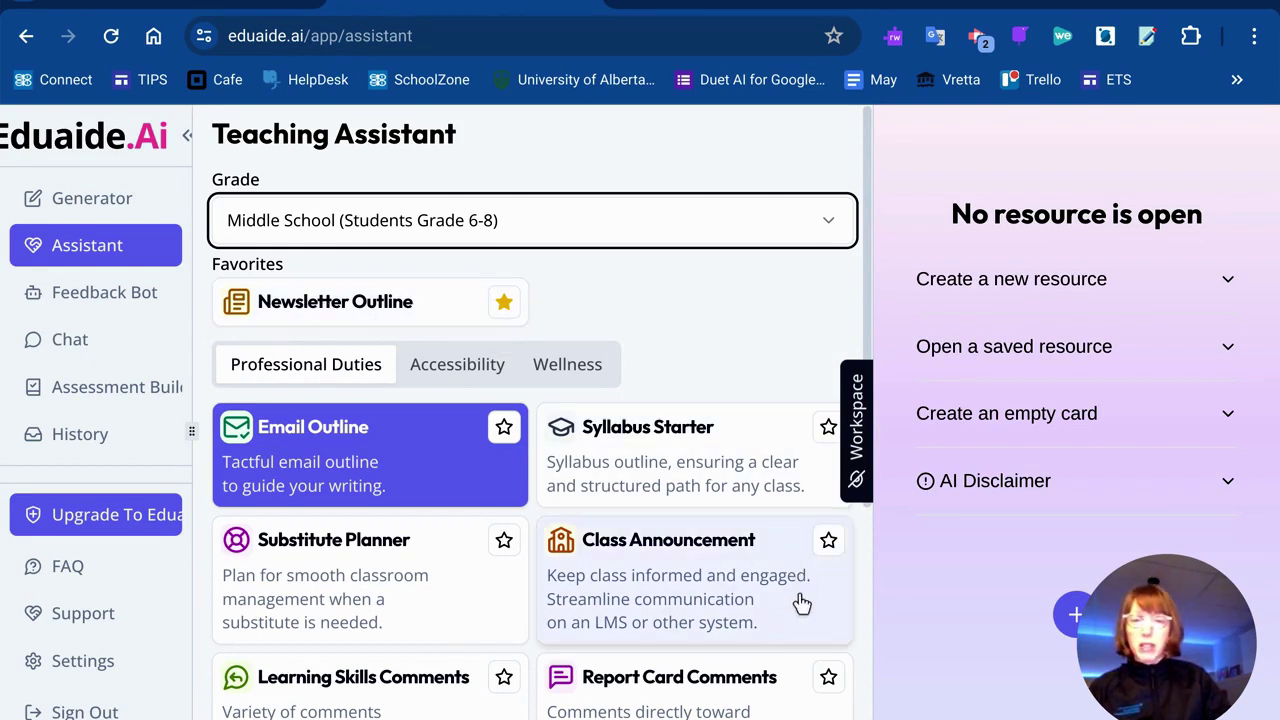
{"action": "scroll", "coordinate": [810, 635], "scroll_direction": "down", "scroll_amount": 1}
{"action": "scroll", "coordinate": [810, 635], "scroll_direction": "down", "scroll_amount": 4}
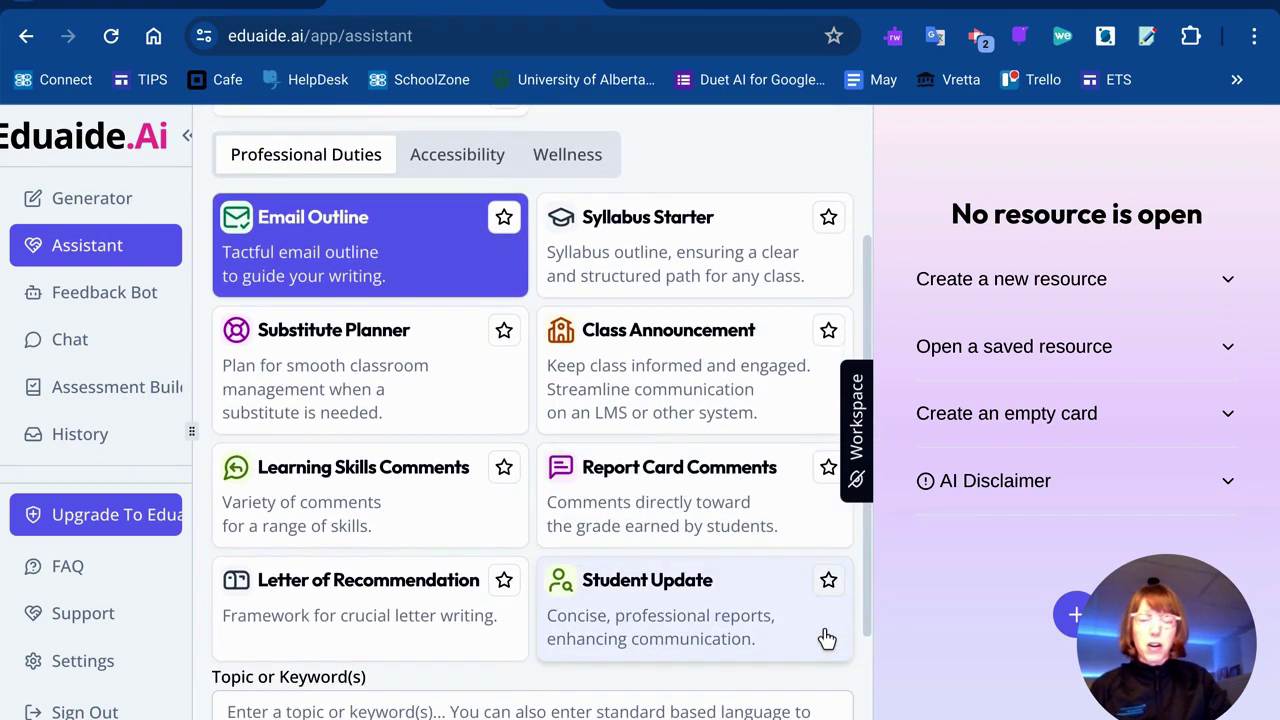
{"action": "left_click", "coordinate": [828, 580]}
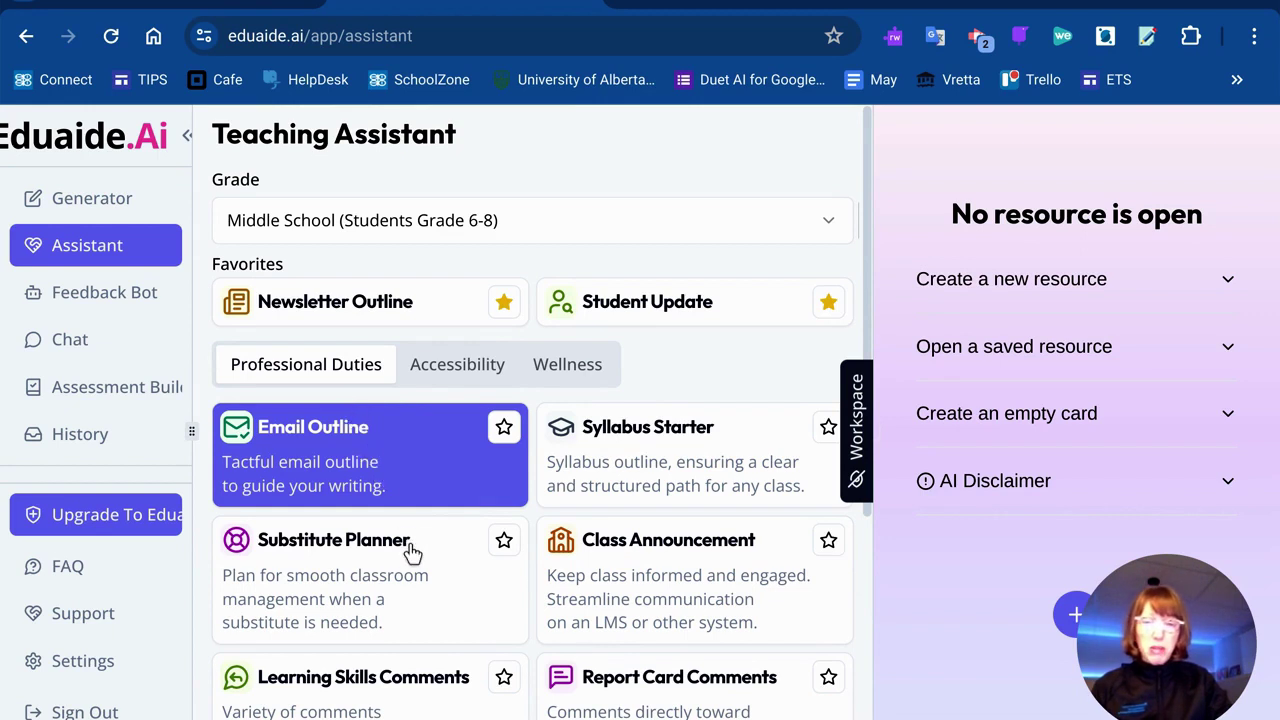
Browse the tools listed under the Accessibility category
{"action": "scroll", "coordinate": [432, 598], "scroll_direction": "down", "scroll_amount": 3}
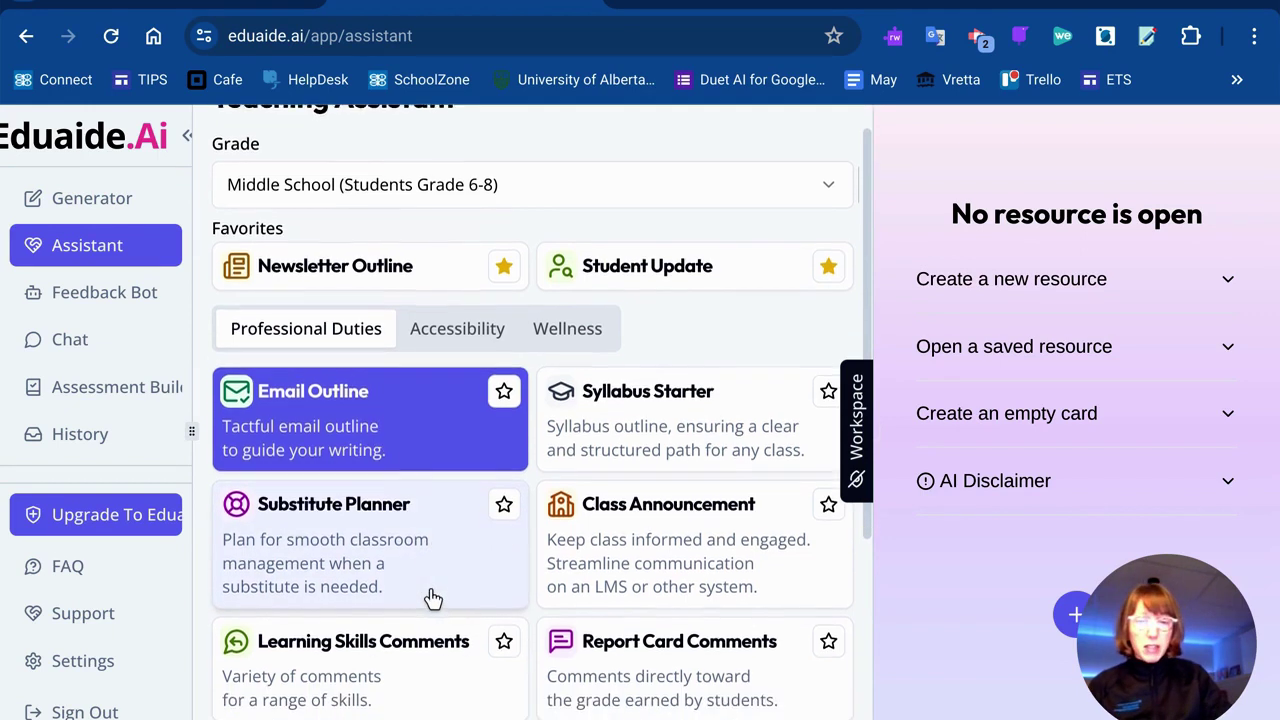
{"action": "scroll", "coordinate": [429, 594], "scroll_direction": "down", "scroll_amount": 1}
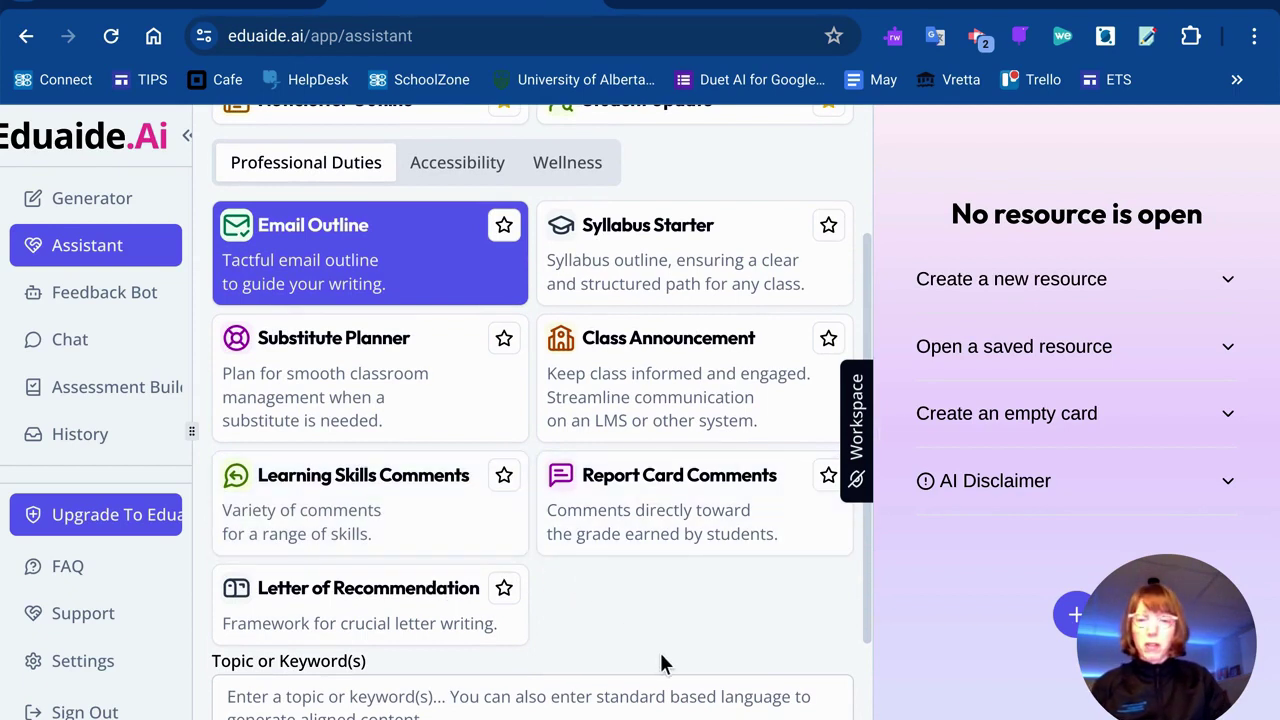
{"action": "scroll", "coordinate": [660, 660], "scroll_direction": "up", "scroll_amount": 4}
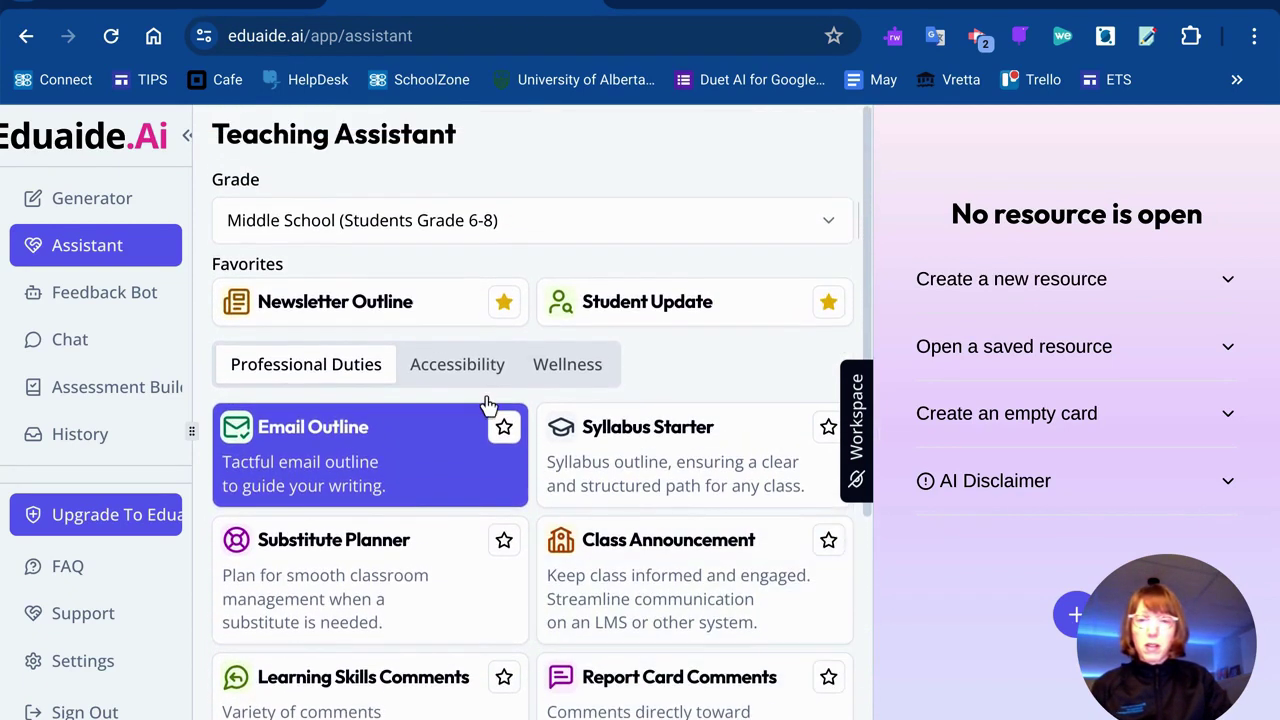
{"action": "left_click", "coordinate": [470, 364]}
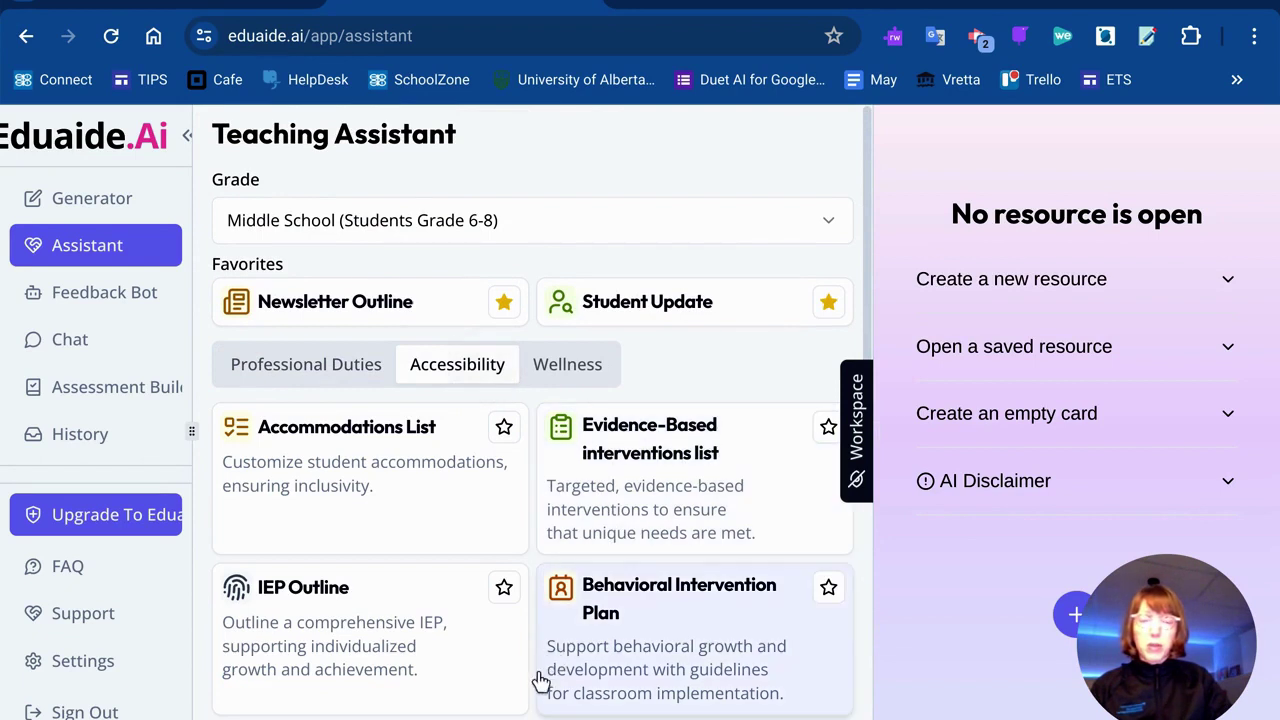
{"action": "scroll", "coordinate": [525, 705], "scroll_direction": "down", "scroll_amount": 3}
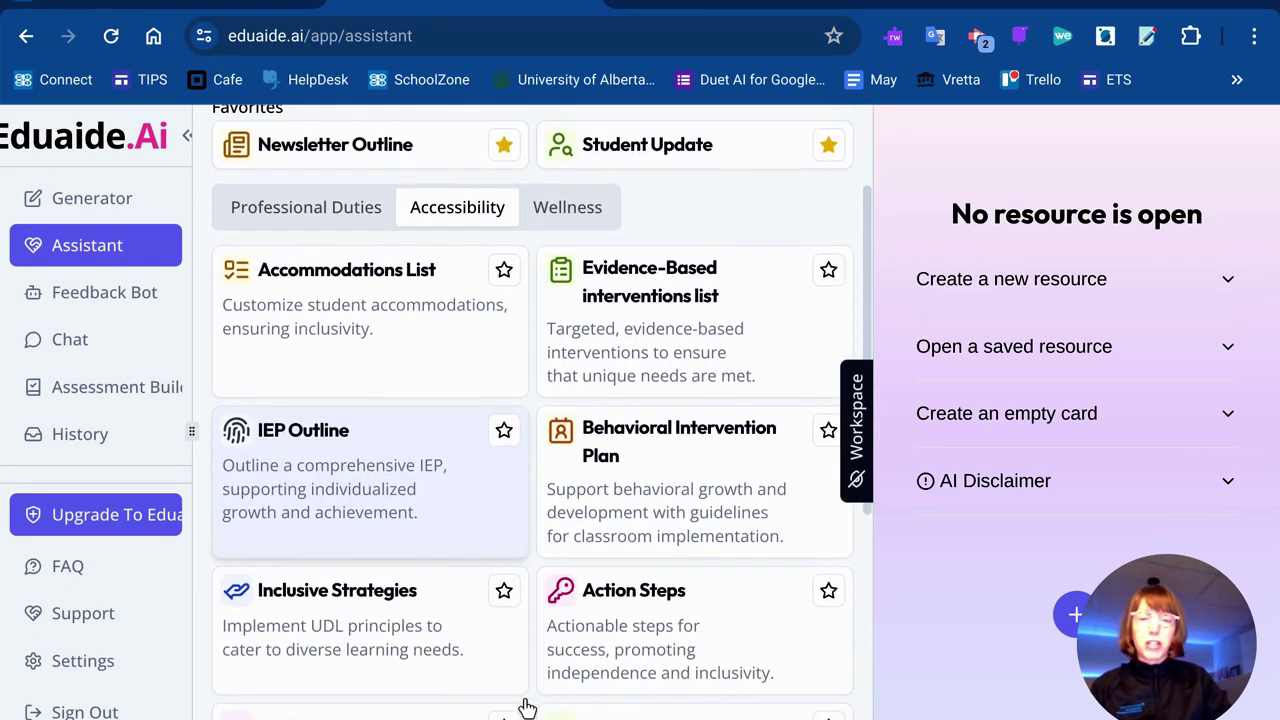
{"action": "scroll", "coordinate": [527, 708], "scroll_direction": "down", "scroll_amount": 3}
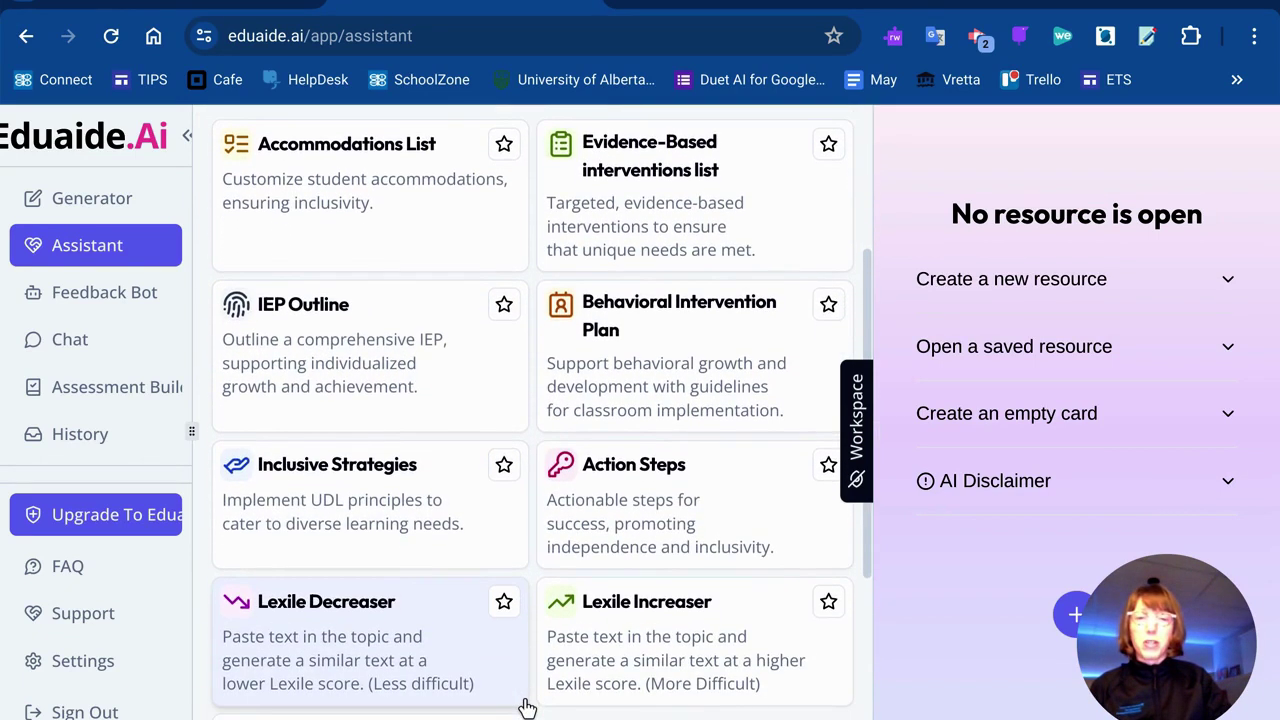
{"action": "scroll", "coordinate": [527, 708], "scroll_direction": "down", "scroll_amount": 3}
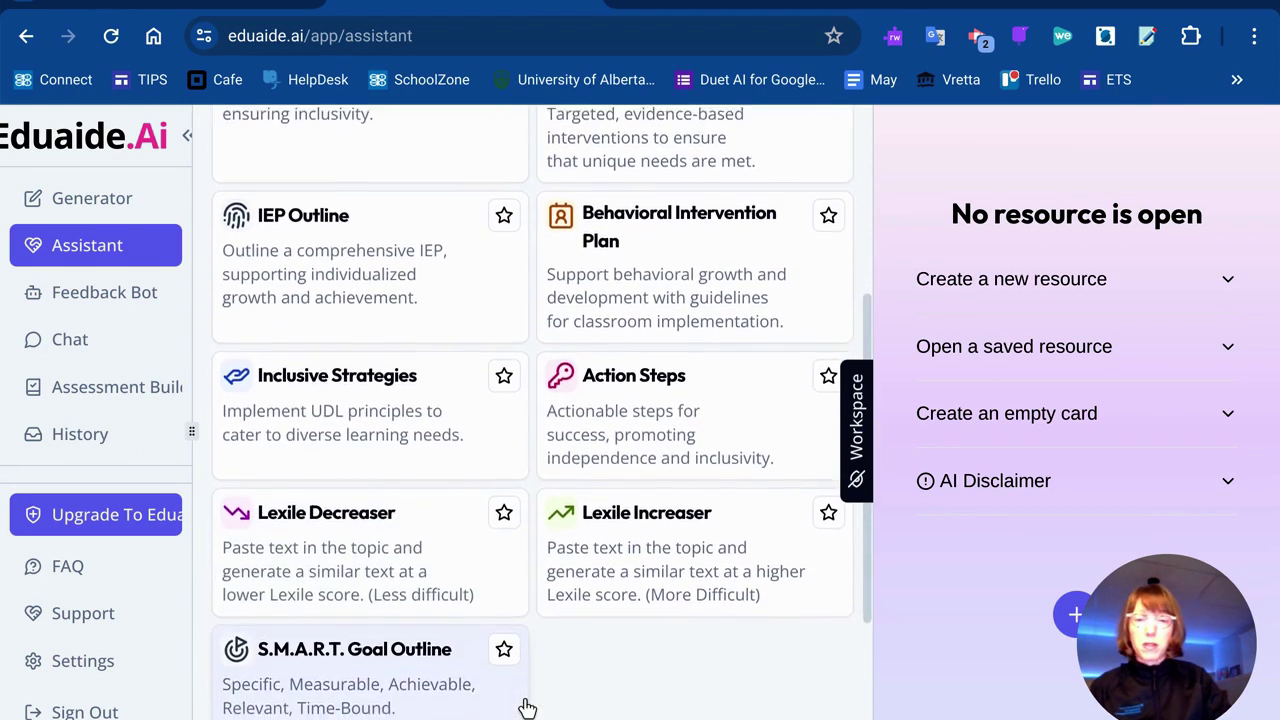
{"action": "scroll", "coordinate": [527, 708], "scroll_direction": "down", "scroll_amount": 1}
{"action": "scroll", "coordinate": [527, 708], "scroll_direction": "up", "scroll_amount": 3}
{"action": "scroll", "coordinate": [527, 708], "scroll_direction": "up", "scroll_amount": 5}
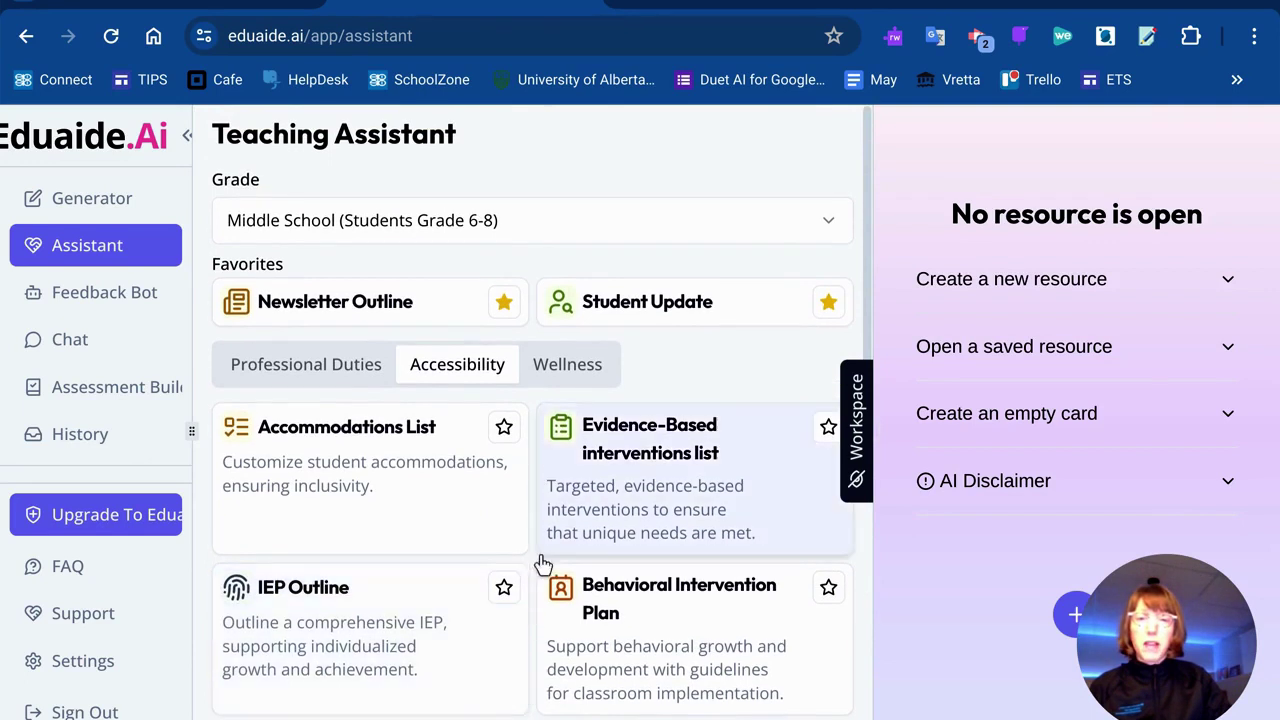
Star the Digital Citizenship Lesson tool in the Wellness category
{"action": "left_click", "coordinate": [567, 364]}
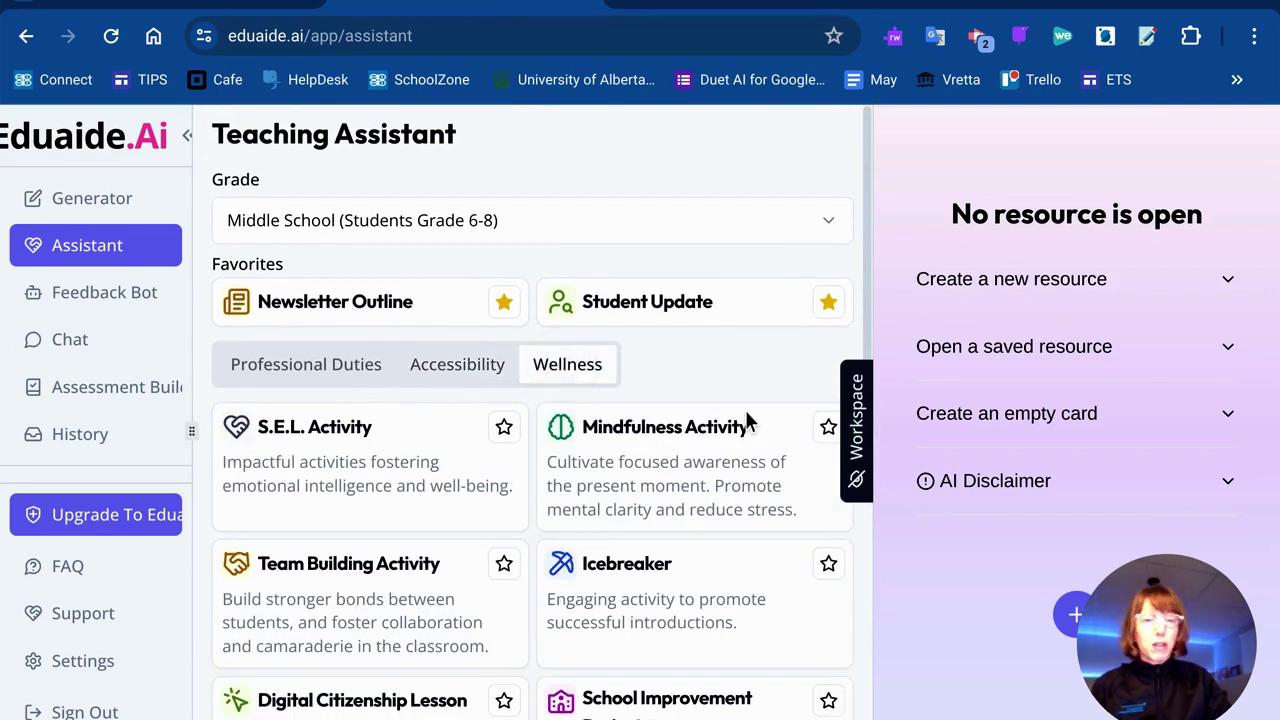
{"action": "scroll", "coordinate": [748, 420], "scroll_direction": "down", "scroll_amount": 3}
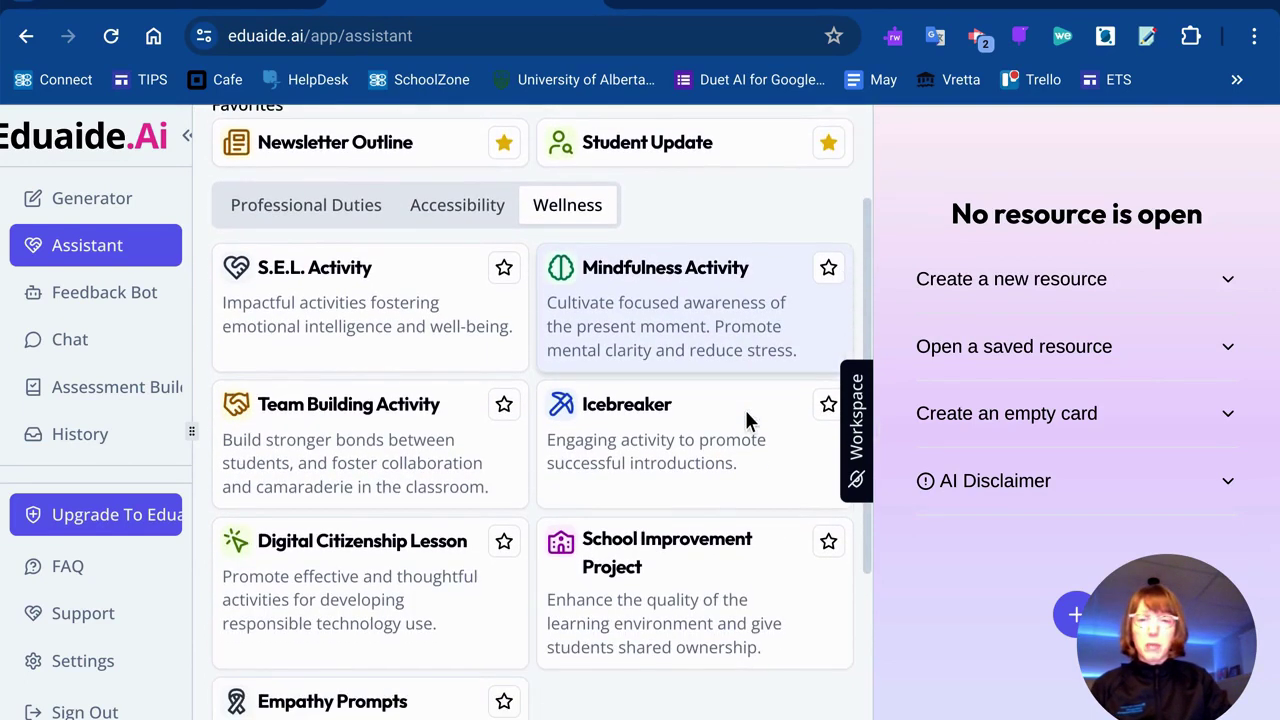
{"action": "scroll", "coordinate": [746, 413], "scroll_direction": "down", "scroll_amount": 2}
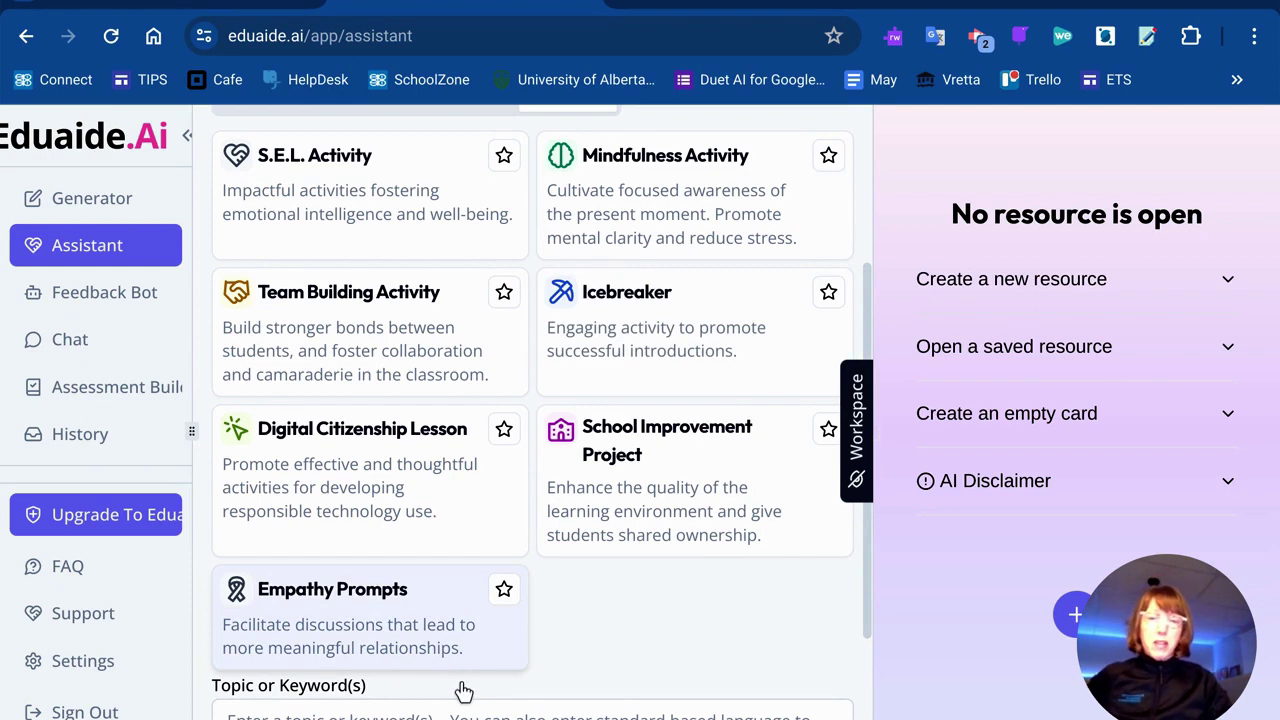
{"action": "scroll", "coordinate": [613, 682], "scroll_direction": "down", "scroll_amount": 3}
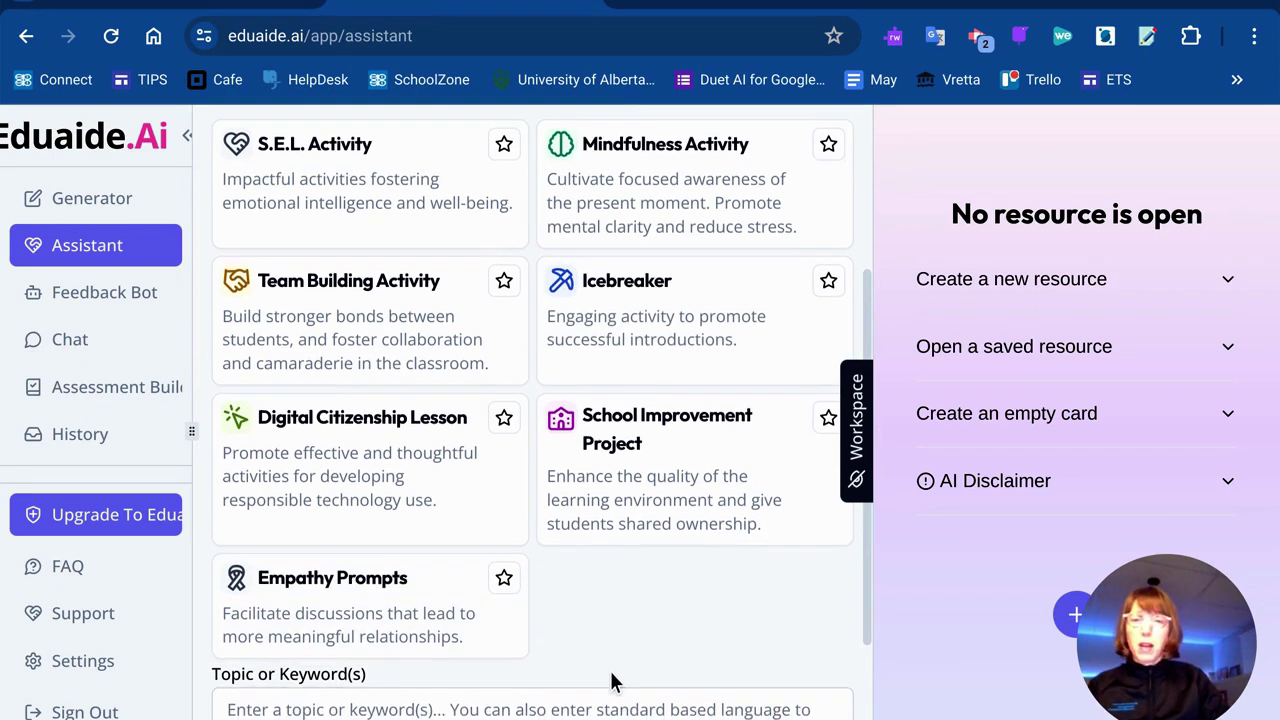
{"action": "scroll", "coordinate": [613, 682], "scroll_direction": "down", "scroll_amount": 1}
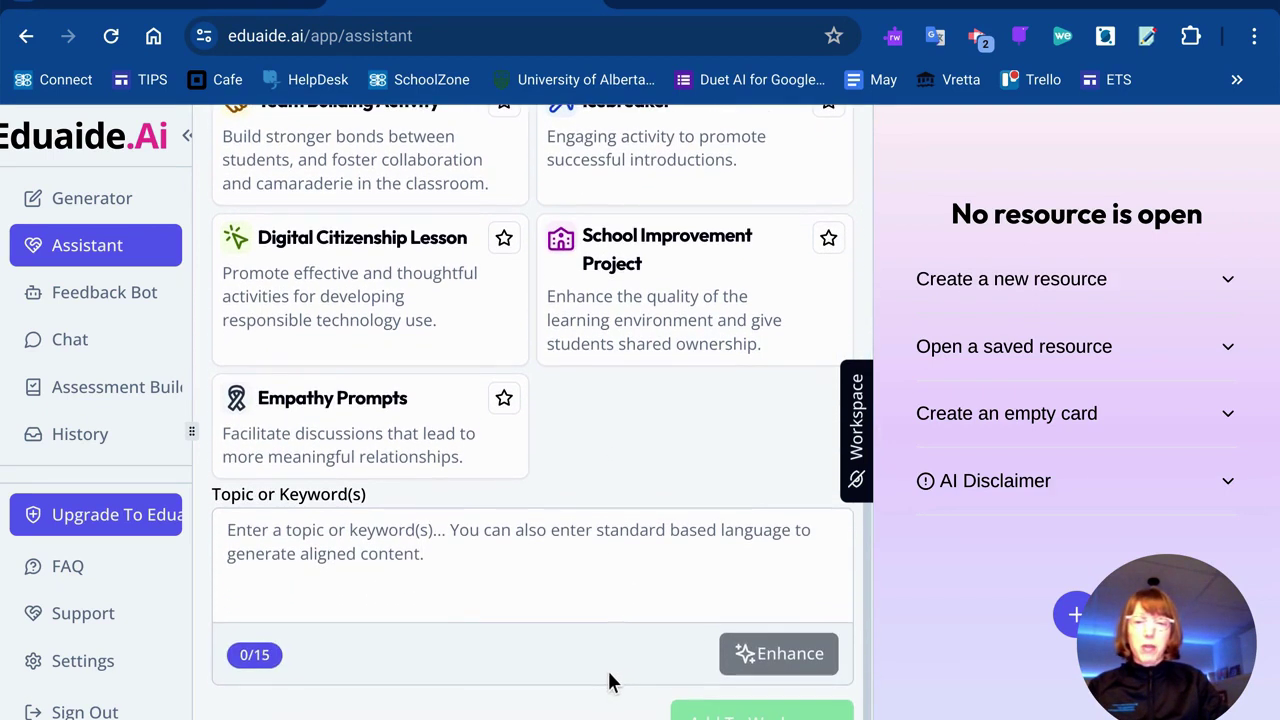
{"action": "left_click", "coordinate": [420, 540]}
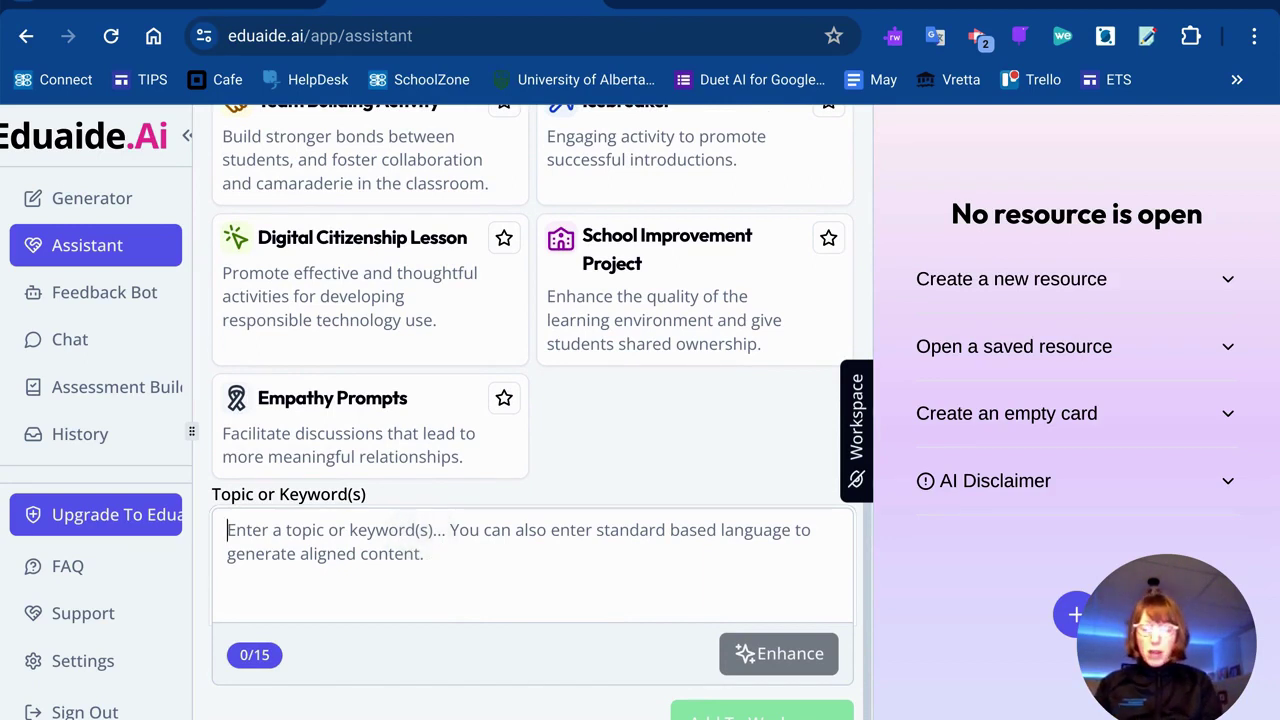
{"action": "scroll", "coordinate": [497, 614], "scroll_direction": "up", "scroll_amount": 3}
{"action": "scroll", "coordinate": [486, 580], "scroll_direction": "up", "scroll_amount": 1}
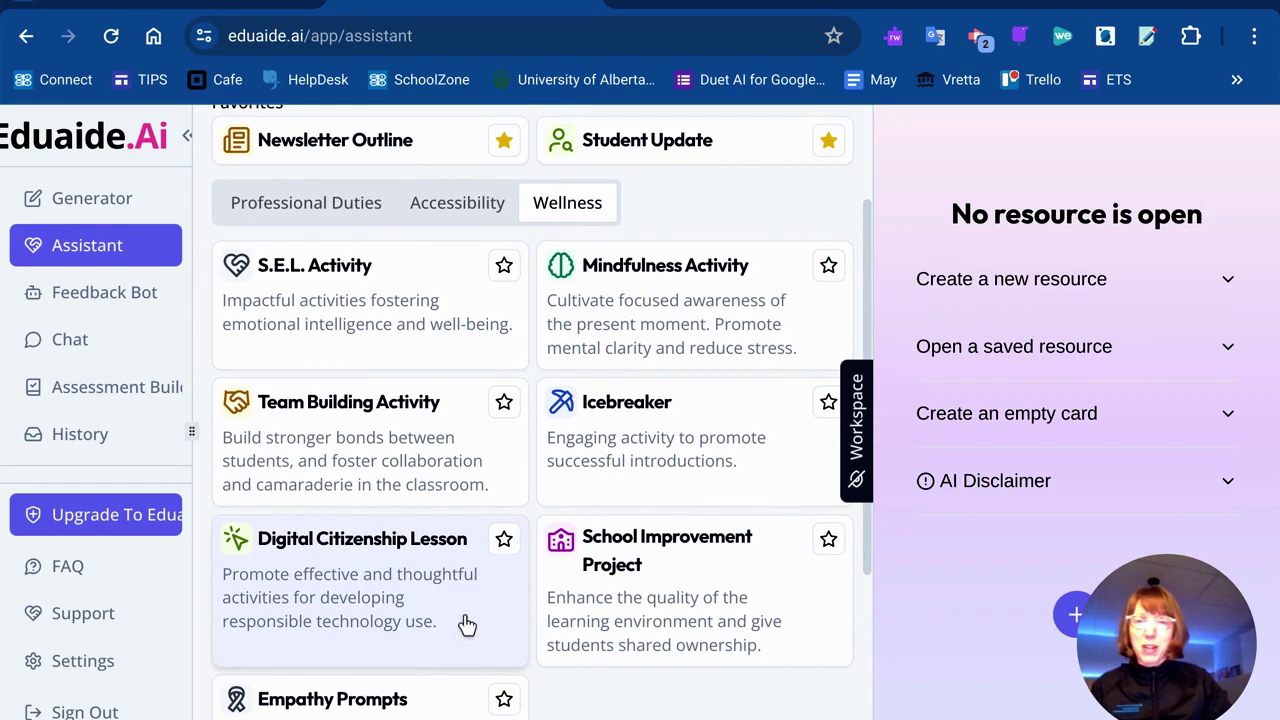
{"action": "left_click", "coordinate": [505, 540]}
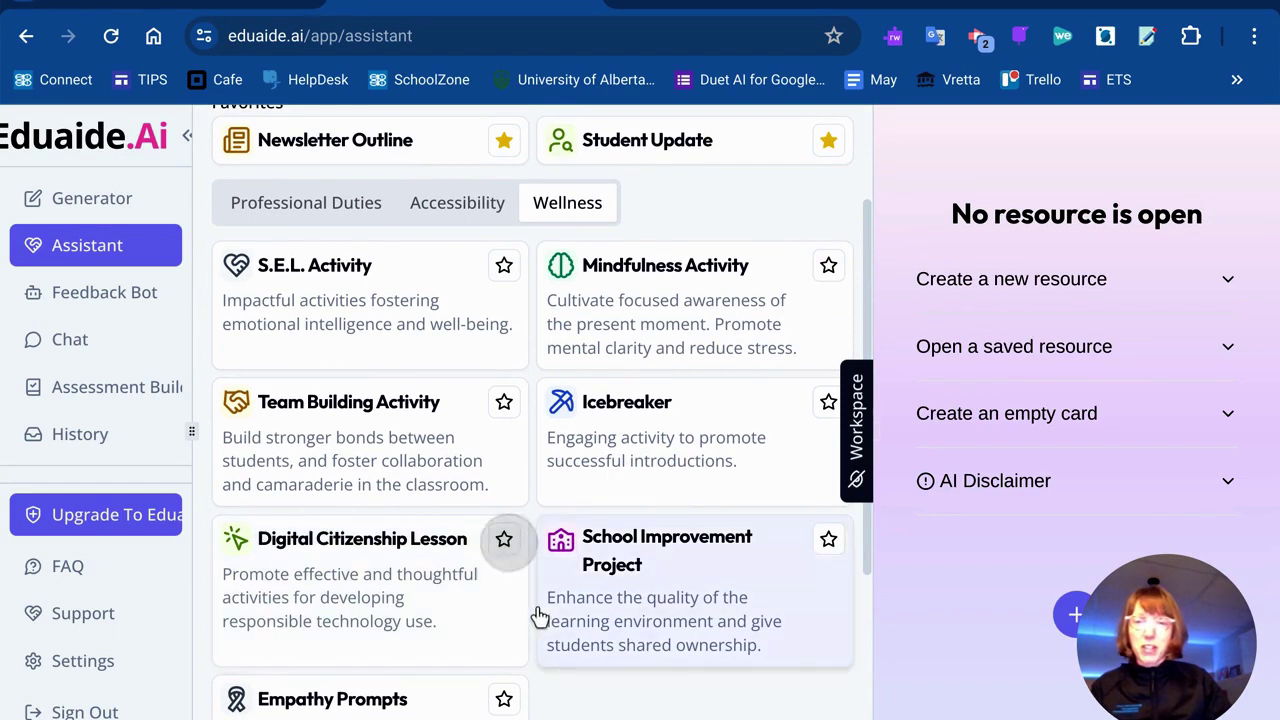
{"action": "scroll", "coordinate": [740, 664], "scroll_direction": "up", "scroll_amount": 2}
{"action": "scroll", "coordinate": [742, 664], "scroll_direction": "up", "scroll_amount": 2}
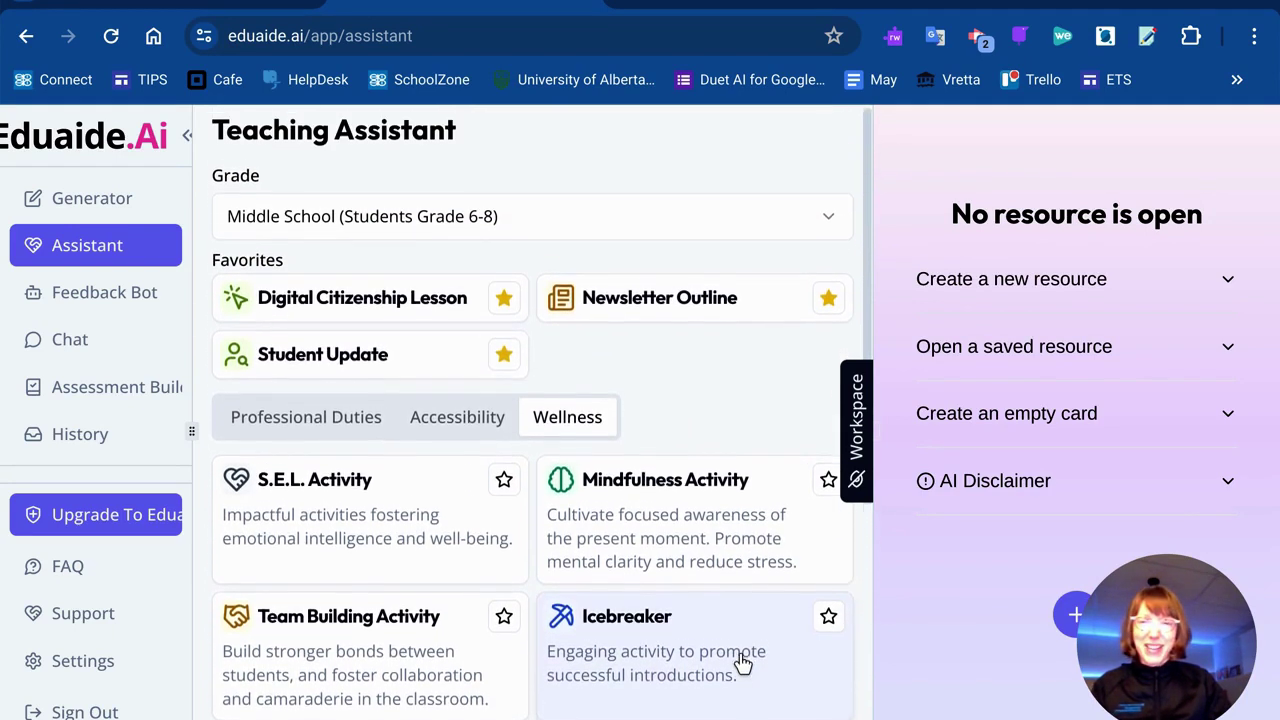
Submit an interactive grade 6 information literacy and deep fakes request to Digital Citizenship Lesson
{"action": "left_click", "coordinate": [437, 336]}
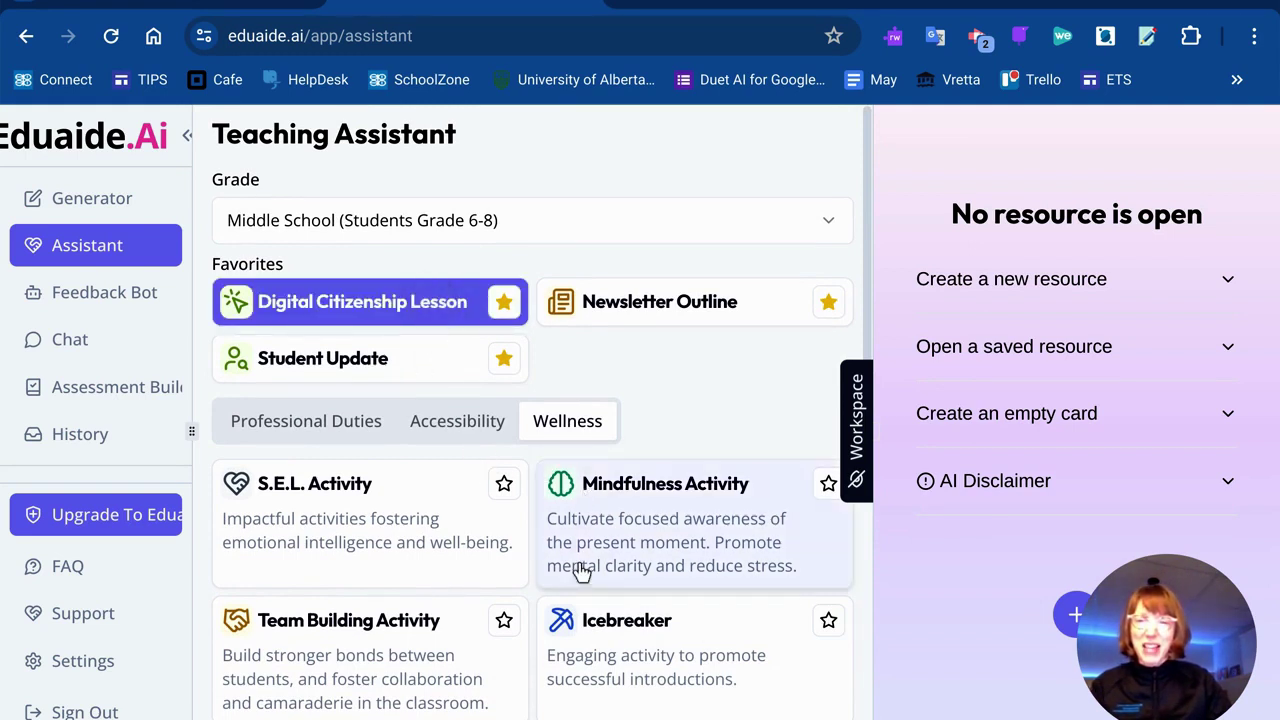
{"action": "scroll", "coordinate": [580, 560], "scroll_direction": "down", "scroll_amount": 3}
{"action": "scroll", "coordinate": [578, 583], "scroll_direction": "up", "scroll_amount": 2}
{"action": "scroll", "coordinate": [578, 583], "scroll_direction": "up", "scroll_amount": 1}
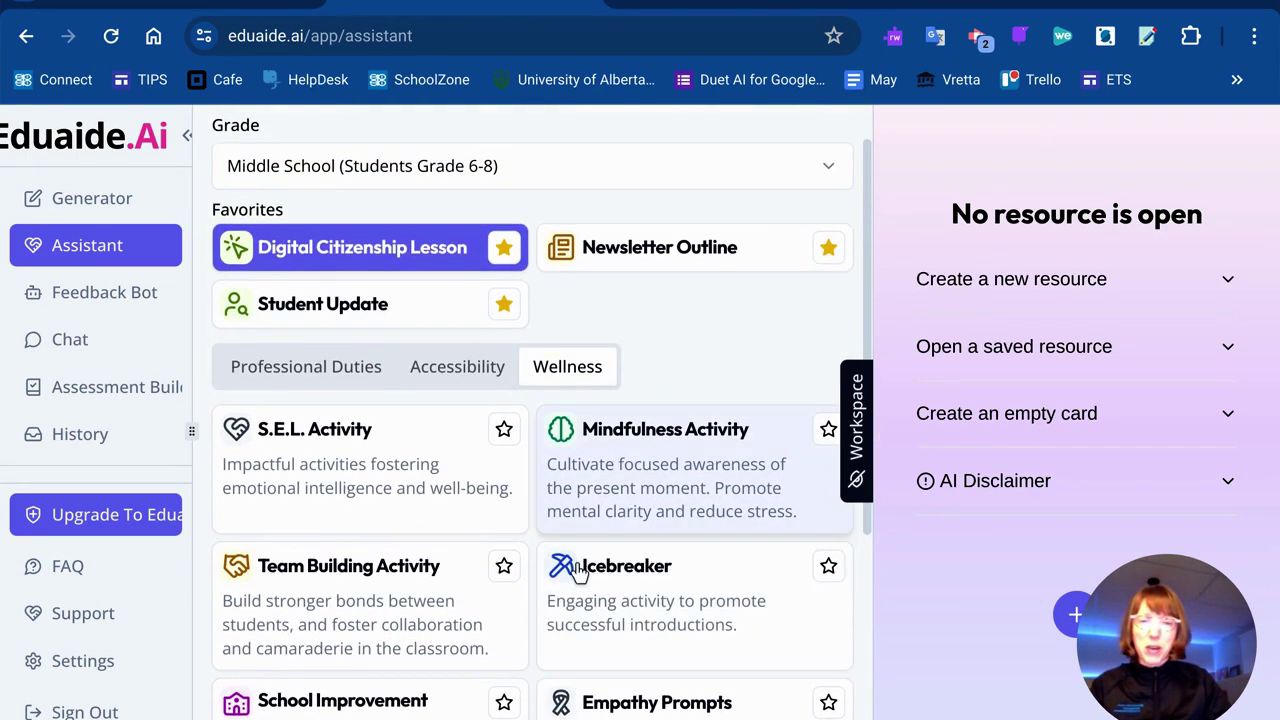
{"action": "scroll", "coordinate": [580, 568], "scroll_direction": "down", "scroll_amount": 1}
{"action": "scroll", "coordinate": [580, 566], "scroll_direction": "down", "scroll_amount": 3}
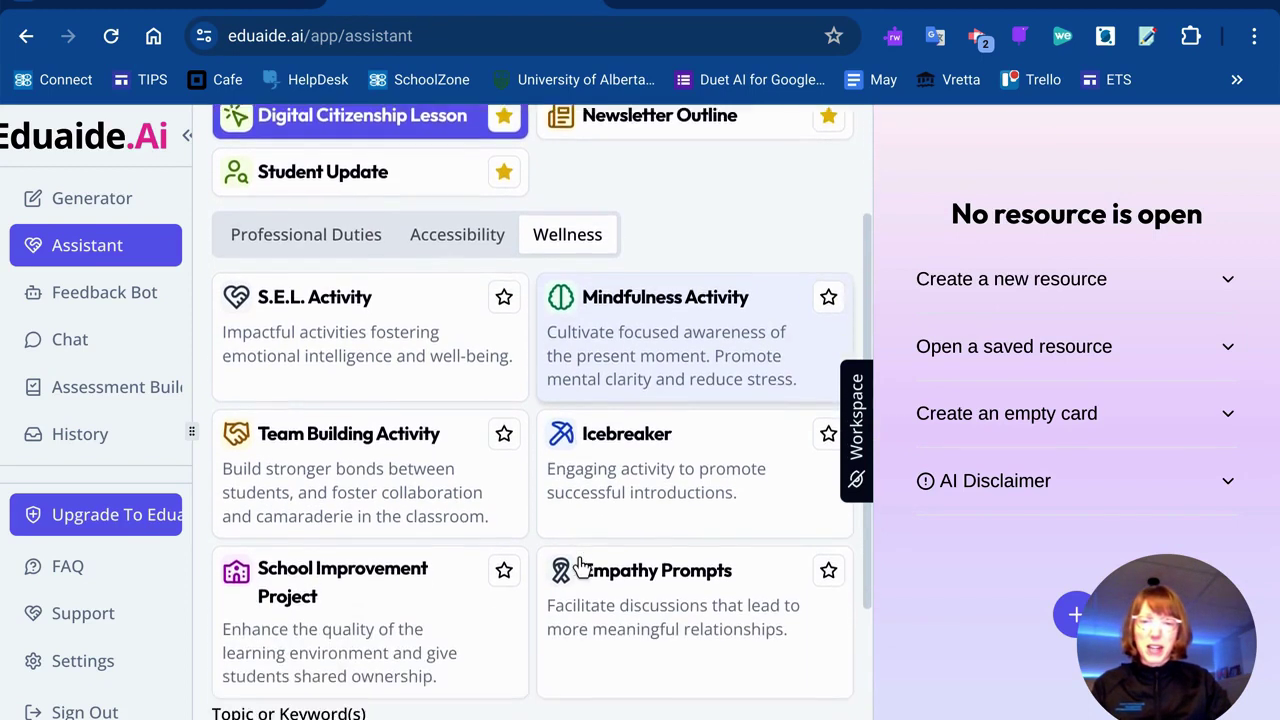
{"action": "left_click", "coordinate": [474, 522]}
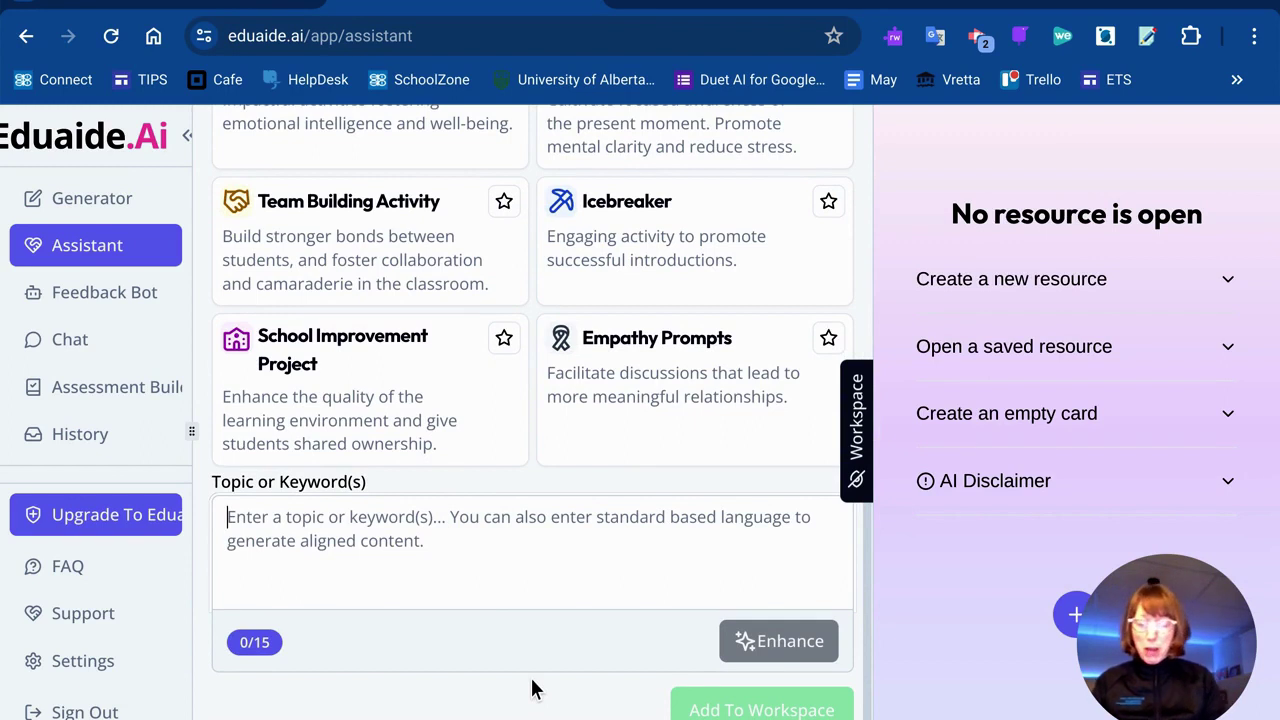
{"action": "type", "text": "design a lesson plan with interactive options for a grade 6 class learning about i"}
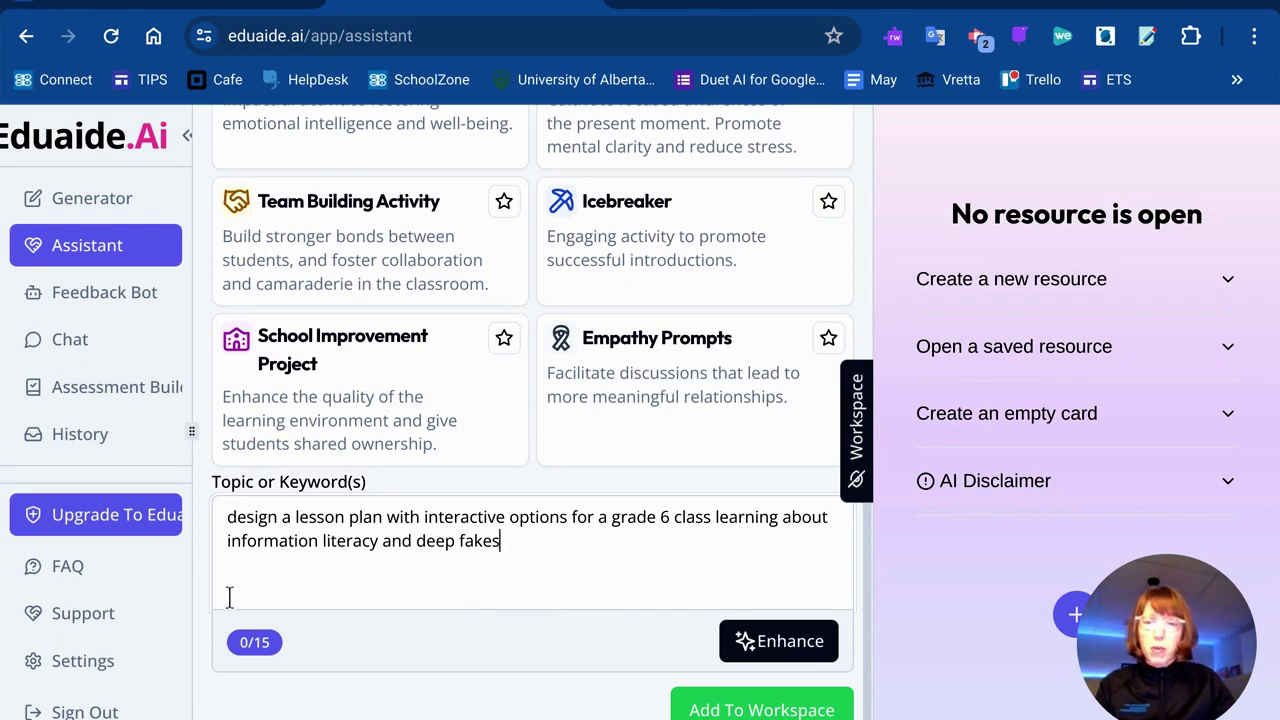
{"action": "left_click", "coordinate": [783, 706]}
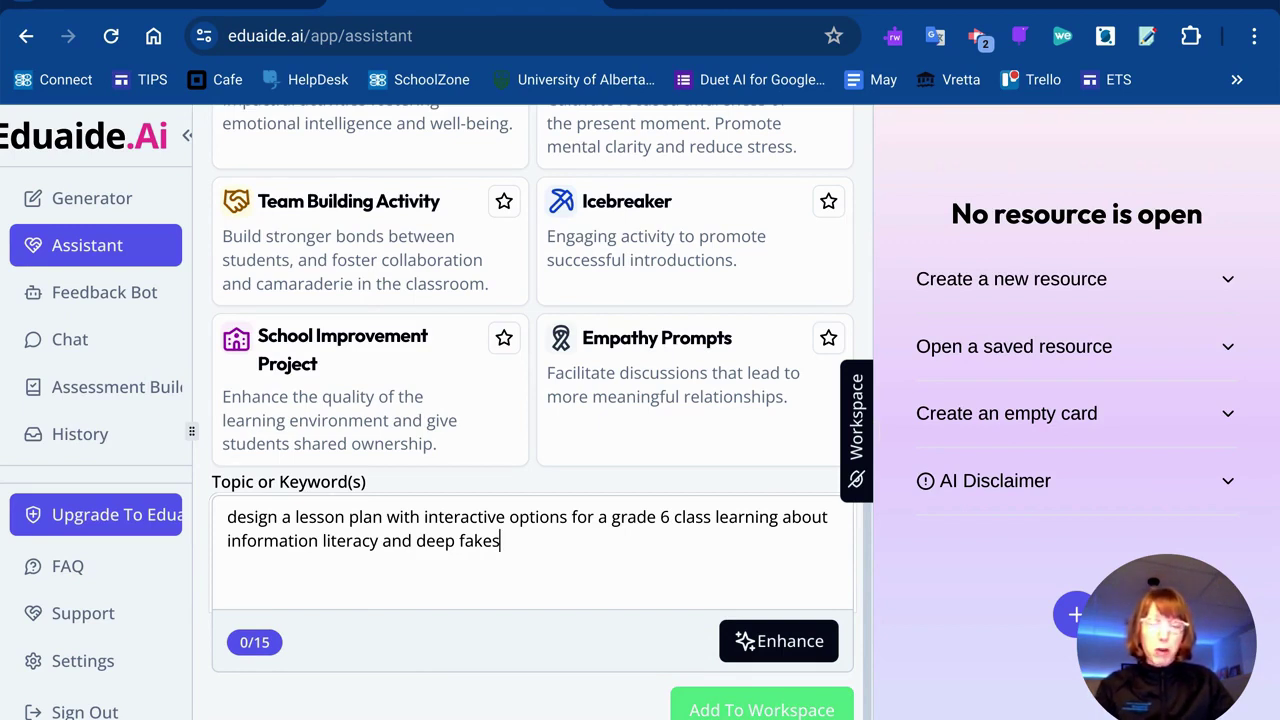
Generate the 20-minute deep fakes lesson plan, read it, and show its AI actions menu
{"action": "left_click", "coordinate": [755, 708]}
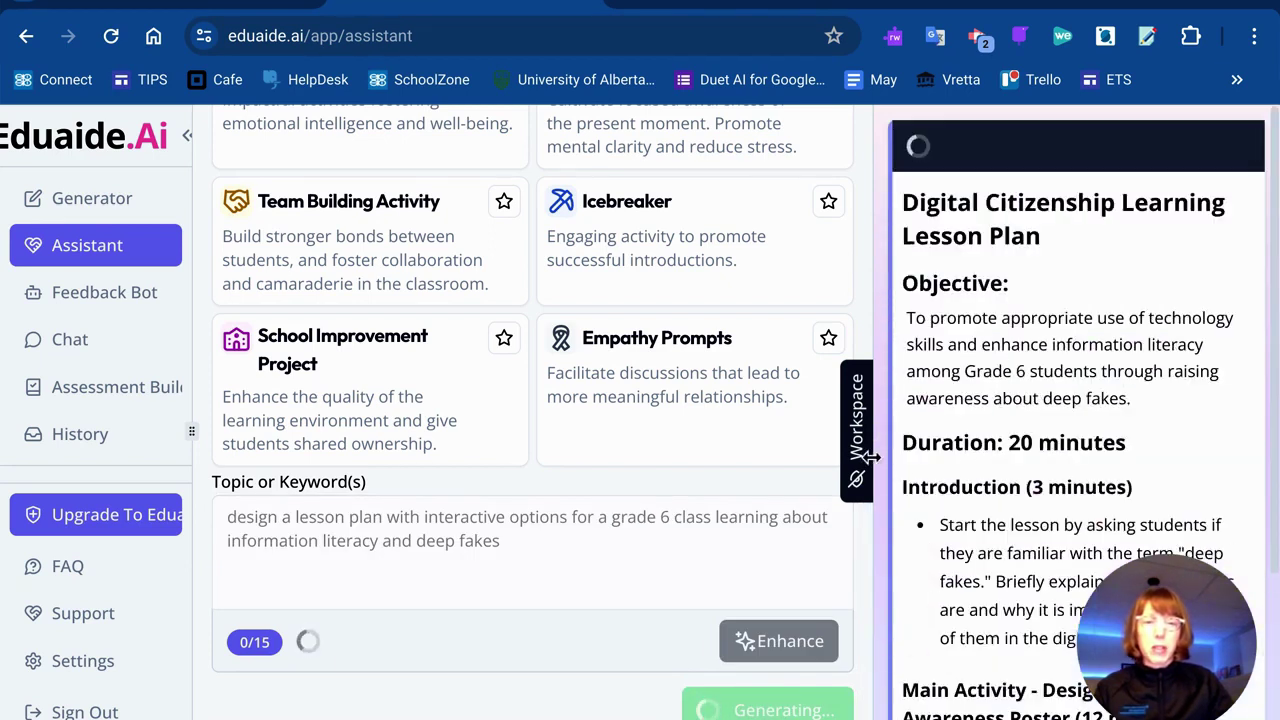
{"action": "left_click_drag", "start_coordinate": [869, 456], "coordinate": [553, 455]}
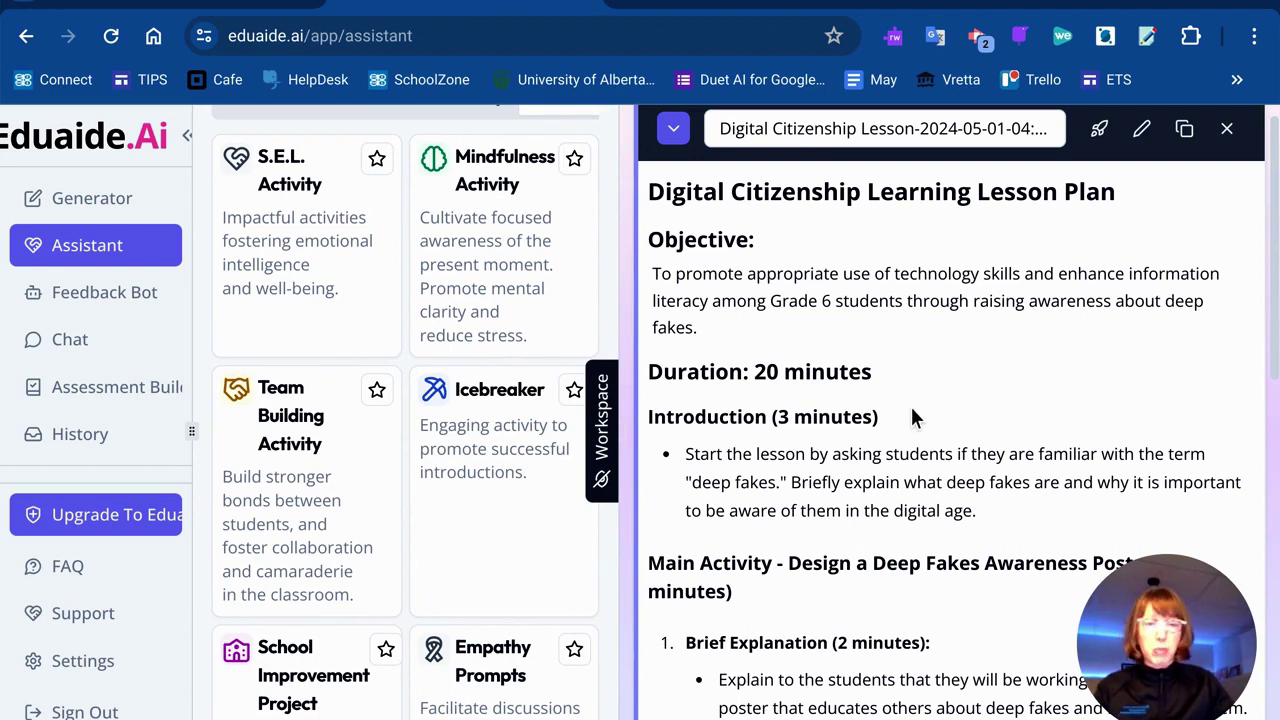
{"action": "scroll", "coordinate": [910, 404], "scroll_direction": "down", "scroll_amount": 1}
{"action": "scroll", "coordinate": [910, 404], "scroll_direction": "down", "scroll_amount": 1}
{"action": "scroll", "coordinate": [911, 407], "scroll_direction": "down", "scroll_amount": 5}
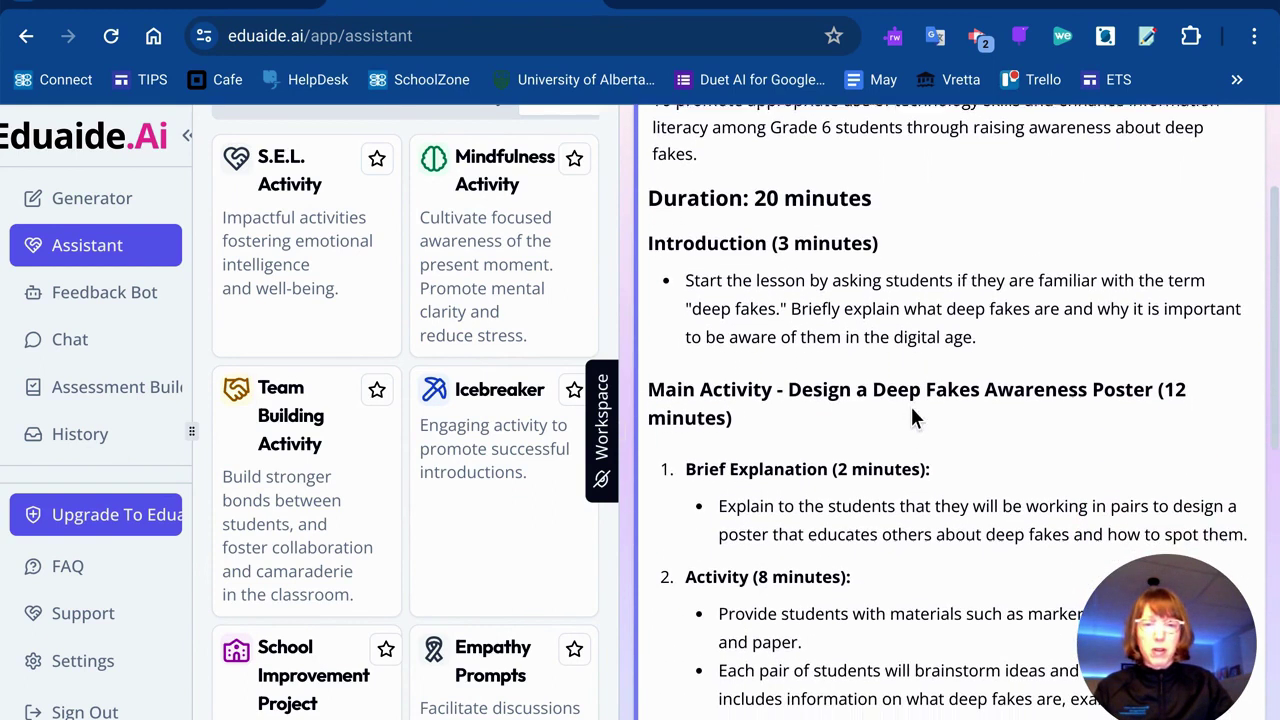
{"action": "scroll", "coordinate": [911, 407], "scroll_direction": "down", "scroll_amount": 5}
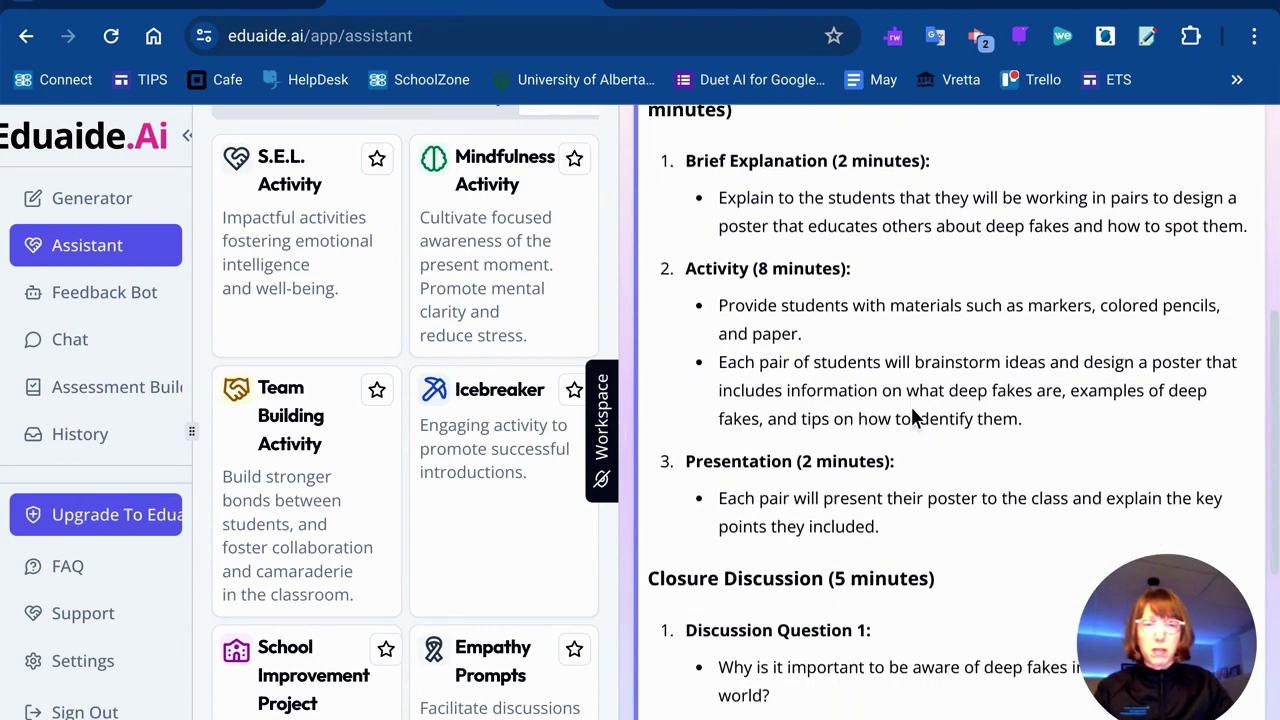
{"action": "scroll", "coordinate": [911, 407], "scroll_direction": "down", "scroll_amount": 6}
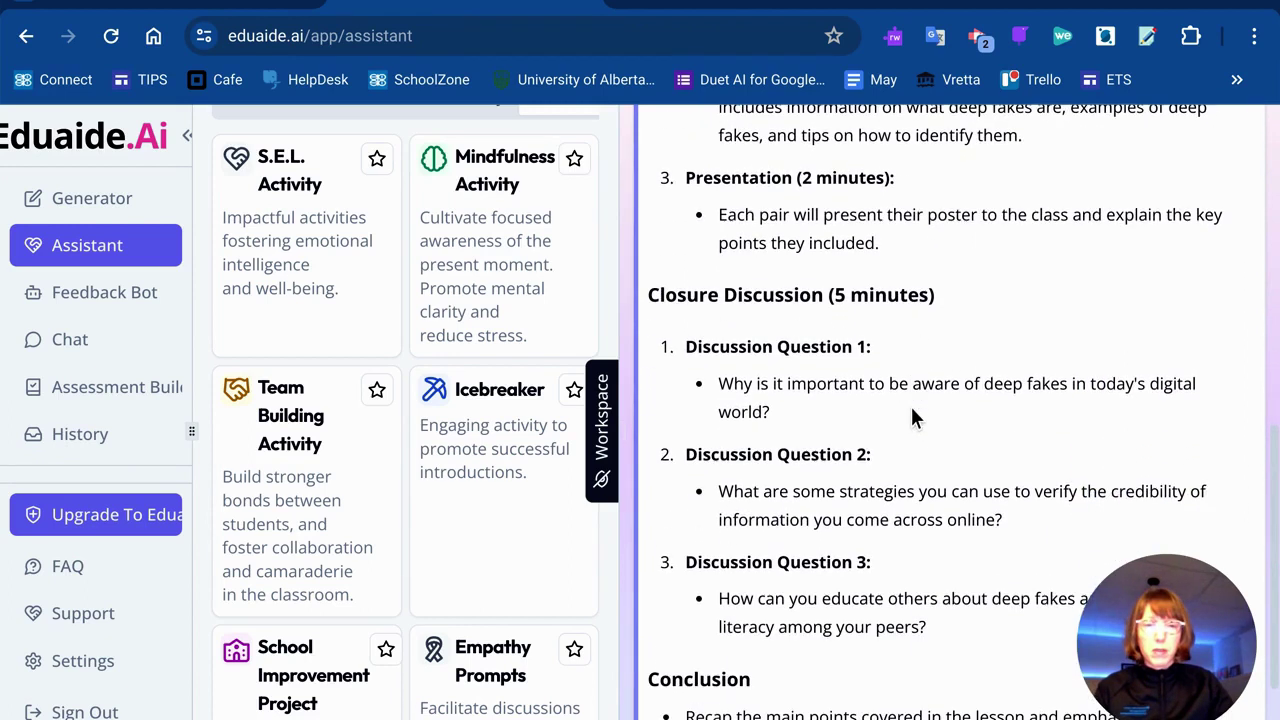
{"action": "scroll", "coordinate": [911, 407], "scroll_direction": "down", "scroll_amount": 2}
{"action": "left_click", "coordinate": [1099, 155]}
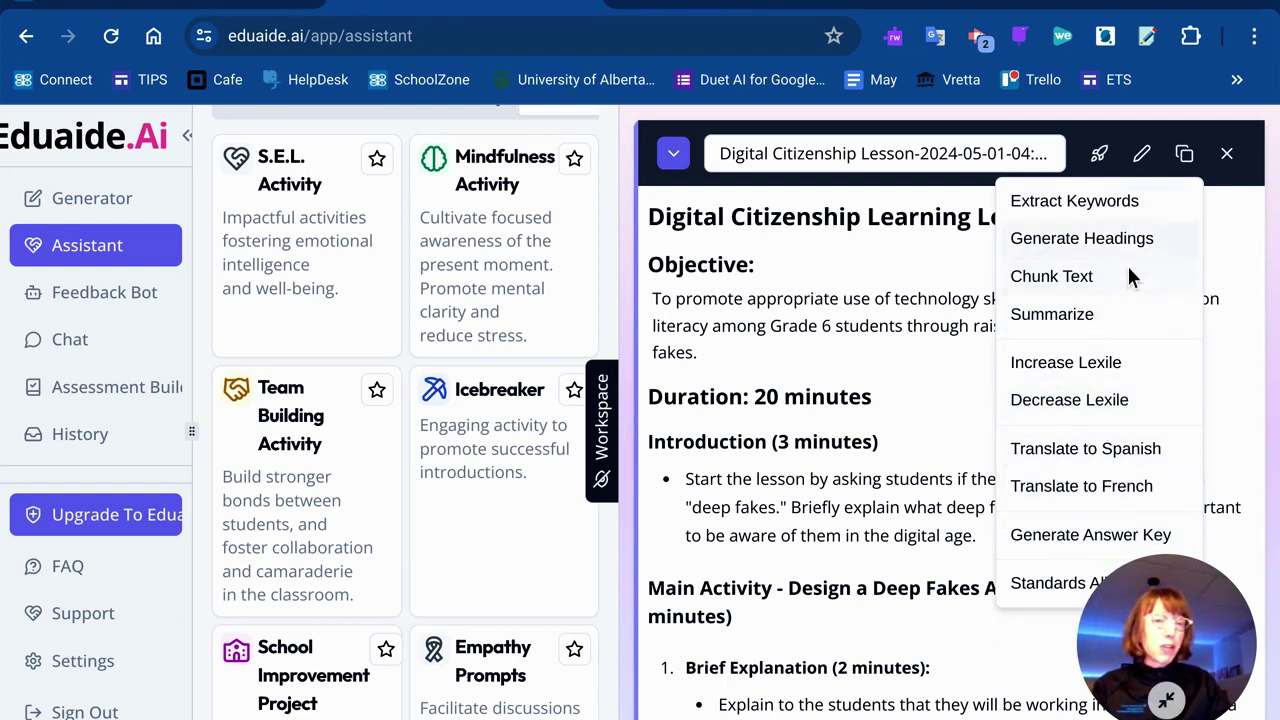
Close the AI actions menu unused and review the lesson plan back to its title
{"action": "left_click", "coordinate": [1148, 167]}
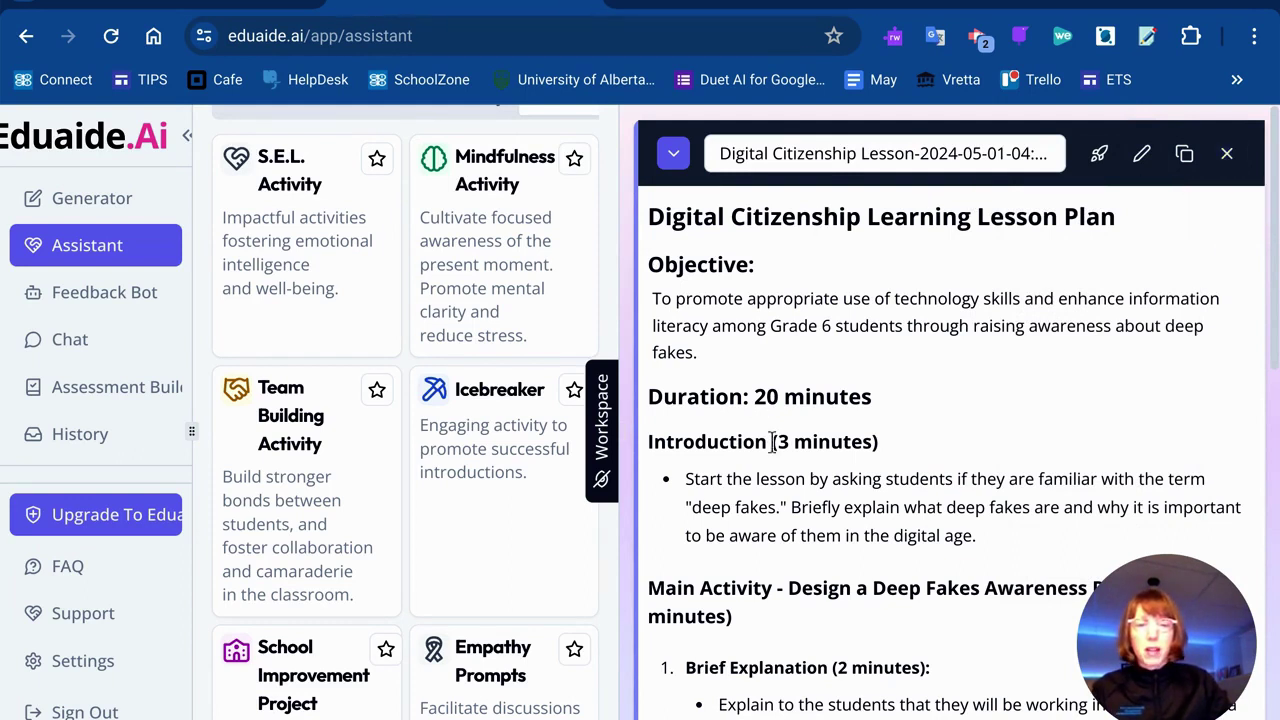
{"action": "scroll", "coordinate": [773, 441], "scroll_direction": "down", "scroll_amount": 4}
{"action": "scroll", "coordinate": [775, 441], "scroll_direction": "down", "scroll_amount": 6}
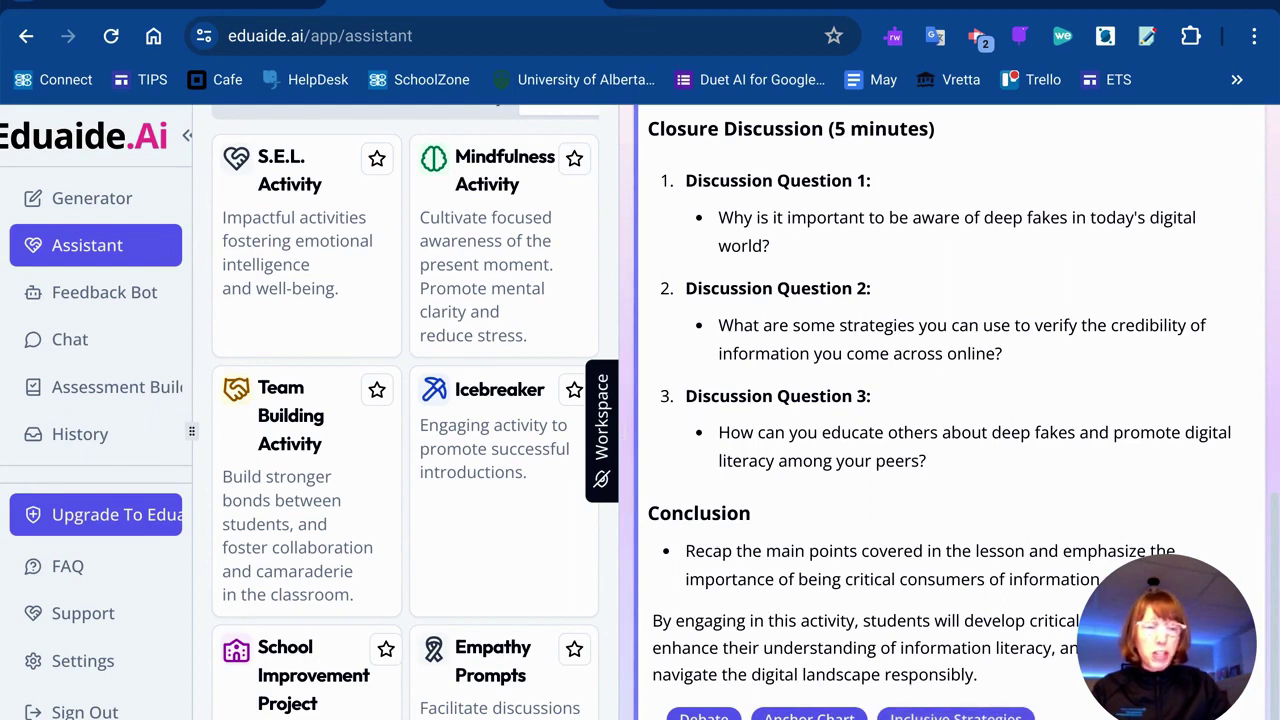
{"action": "scroll", "coordinate": [940, 420], "scroll_direction": "up", "scroll_amount": 10}
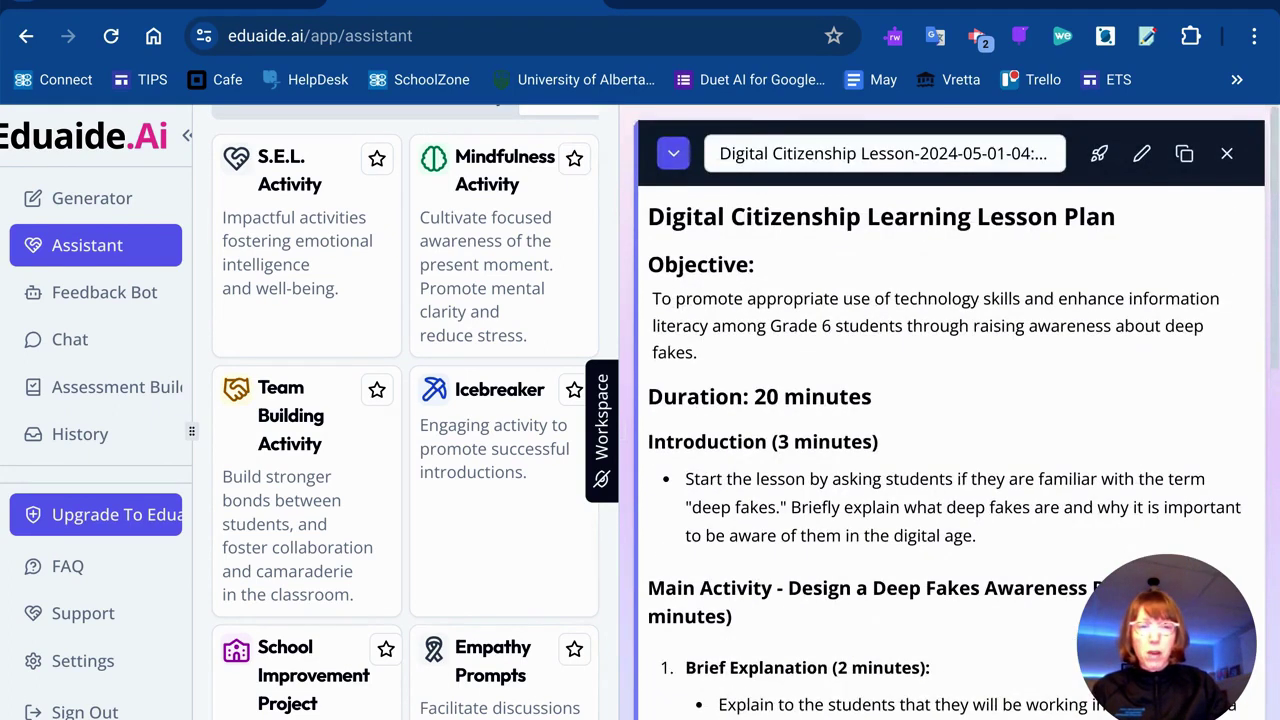
Collapse the first lesson card and resize the workspace to read the full topic prompt
{"action": "left_click", "coordinate": [673, 155]}
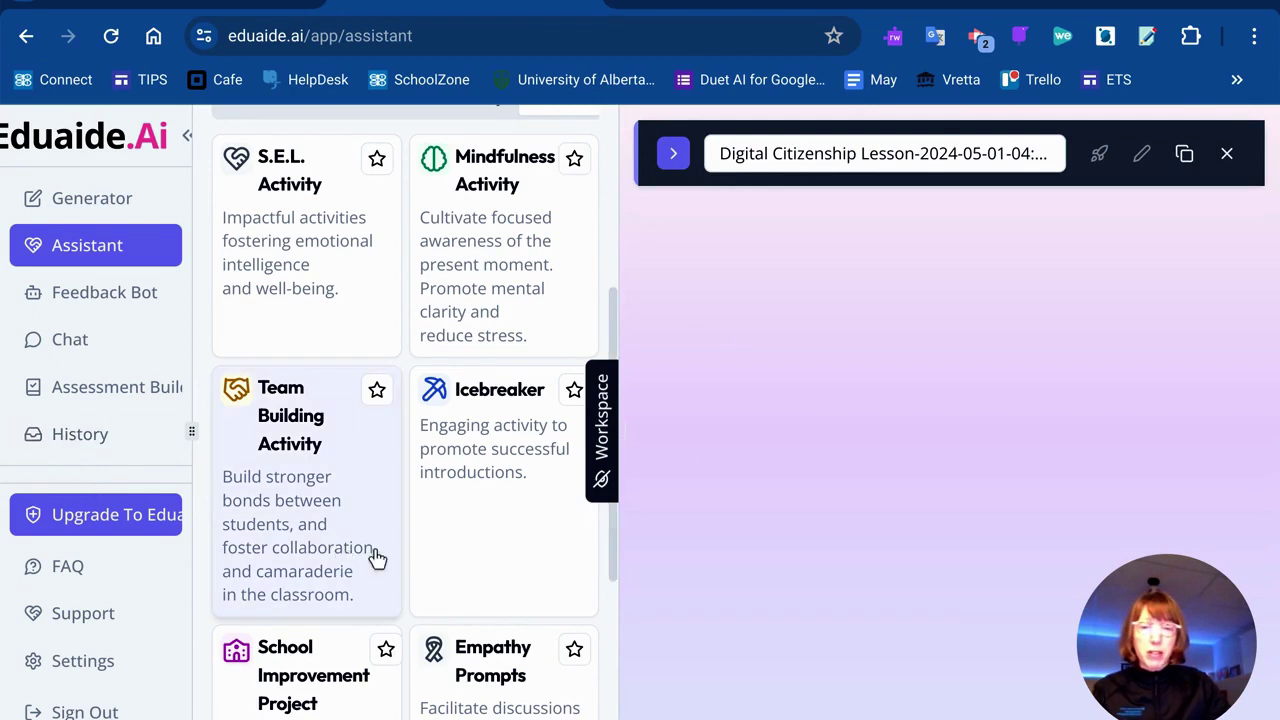
{"action": "scroll", "coordinate": [440, 558], "scroll_direction": "down", "scroll_amount": 4}
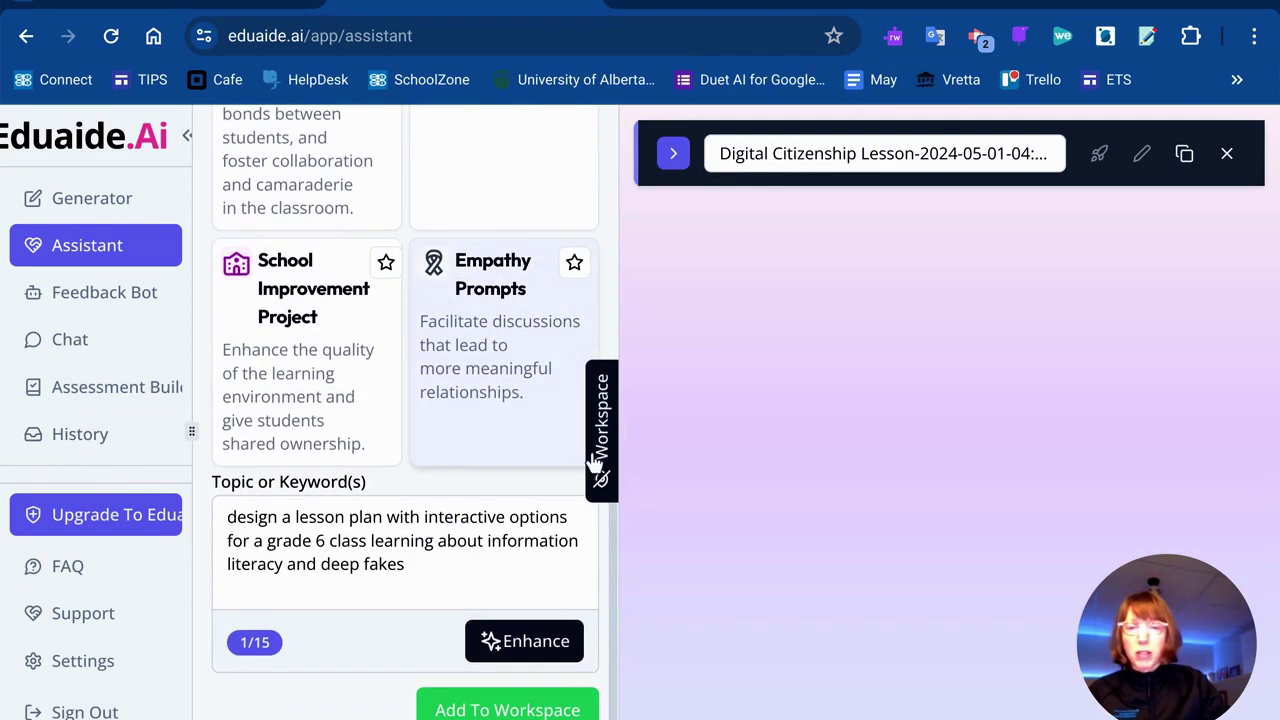
{"action": "left_click_drag", "start_coordinate": [617, 445], "coordinate": [821, 429]}
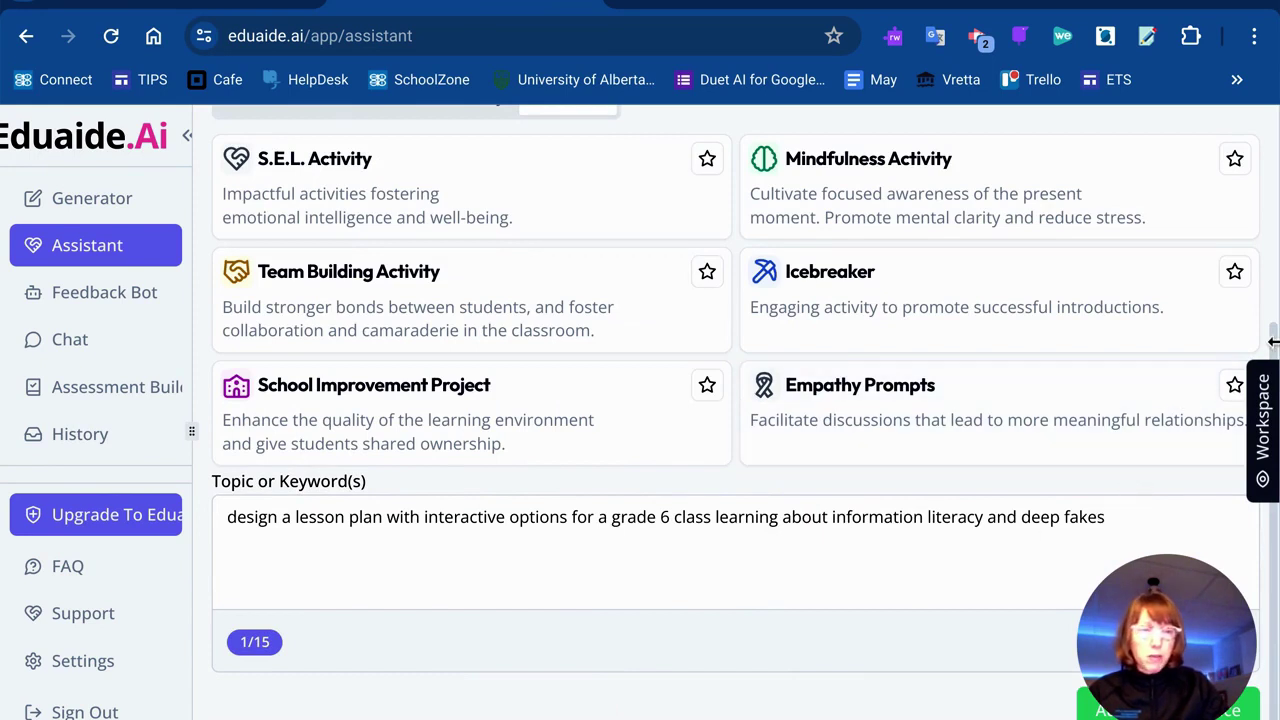
{"action": "scroll", "coordinate": [1261, 346], "scroll_direction": "up", "scroll_amount": 3}
{"action": "left_click_drag", "start_coordinate": [1261, 346], "coordinate": [905, 362]}
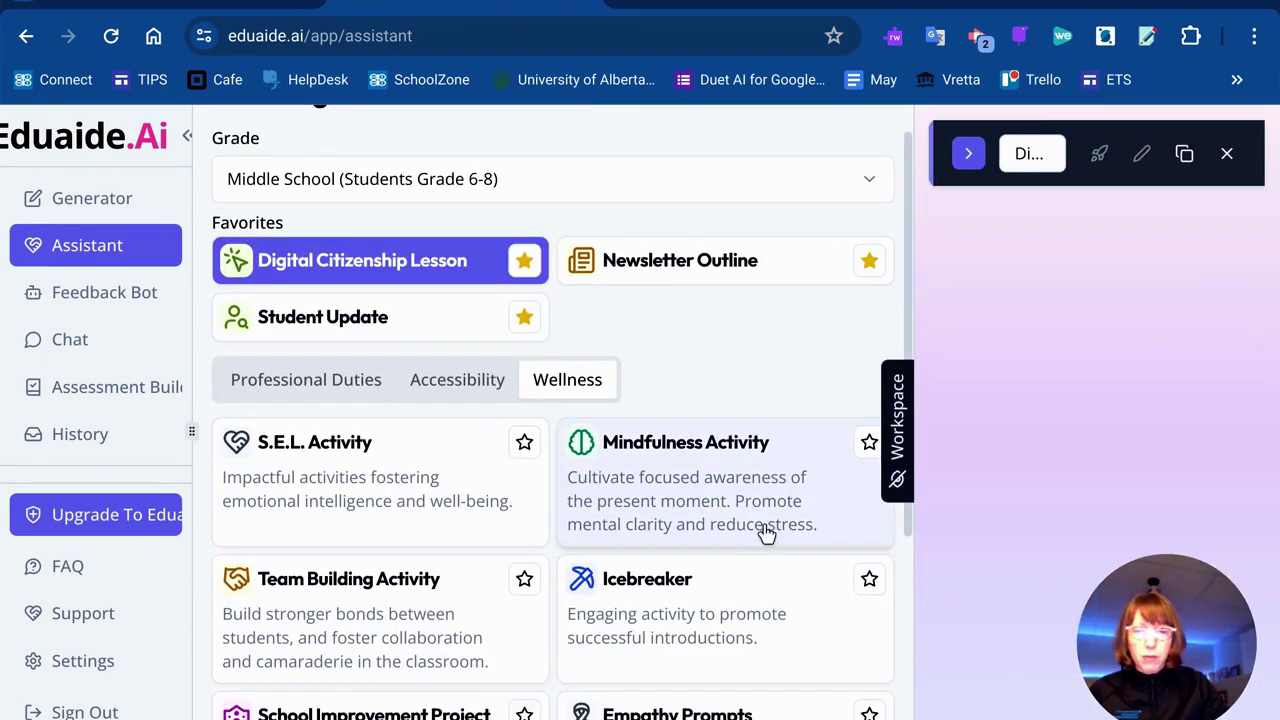
{"action": "scroll", "coordinate": [750, 557], "scroll_direction": "down", "scroll_amount": 3}
{"action": "scroll", "coordinate": [750, 557], "scroll_direction": "down", "scroll_amount": 2}
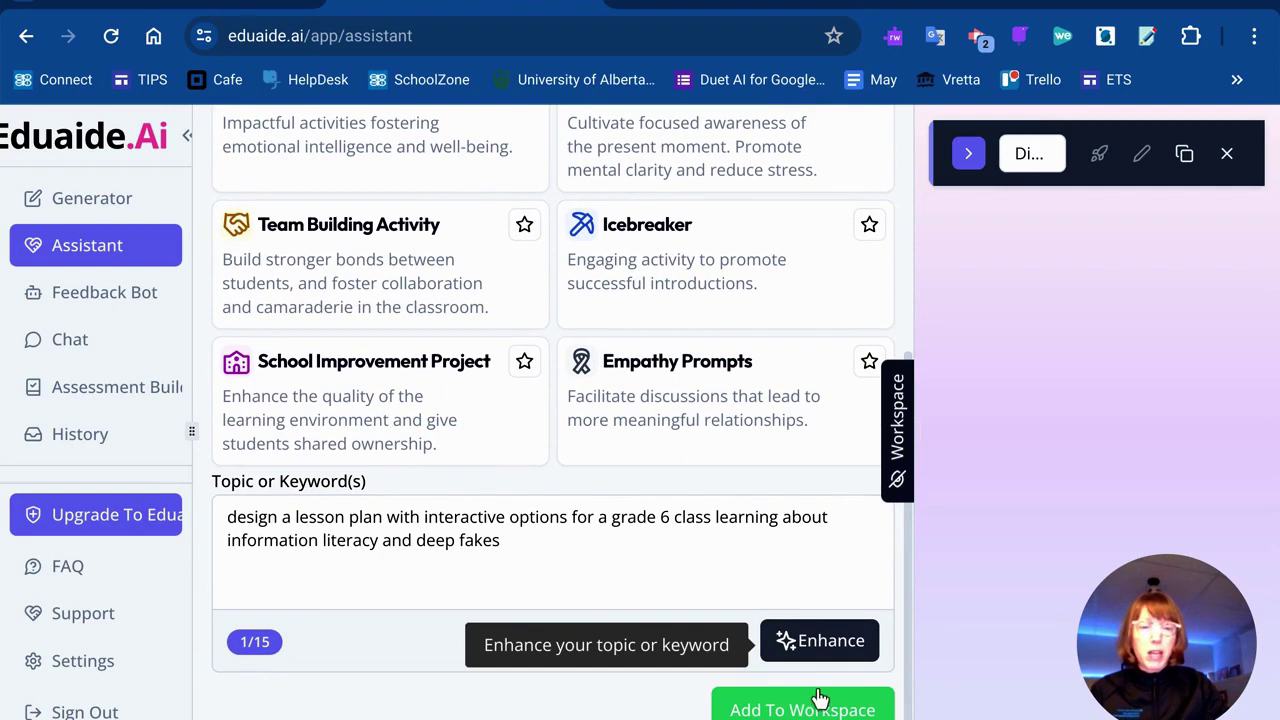
Enhance the deep fakes topic prompt with AI and add a new lesson to the workspace
{"action": "left_click", "coordinate": [820, 701]}
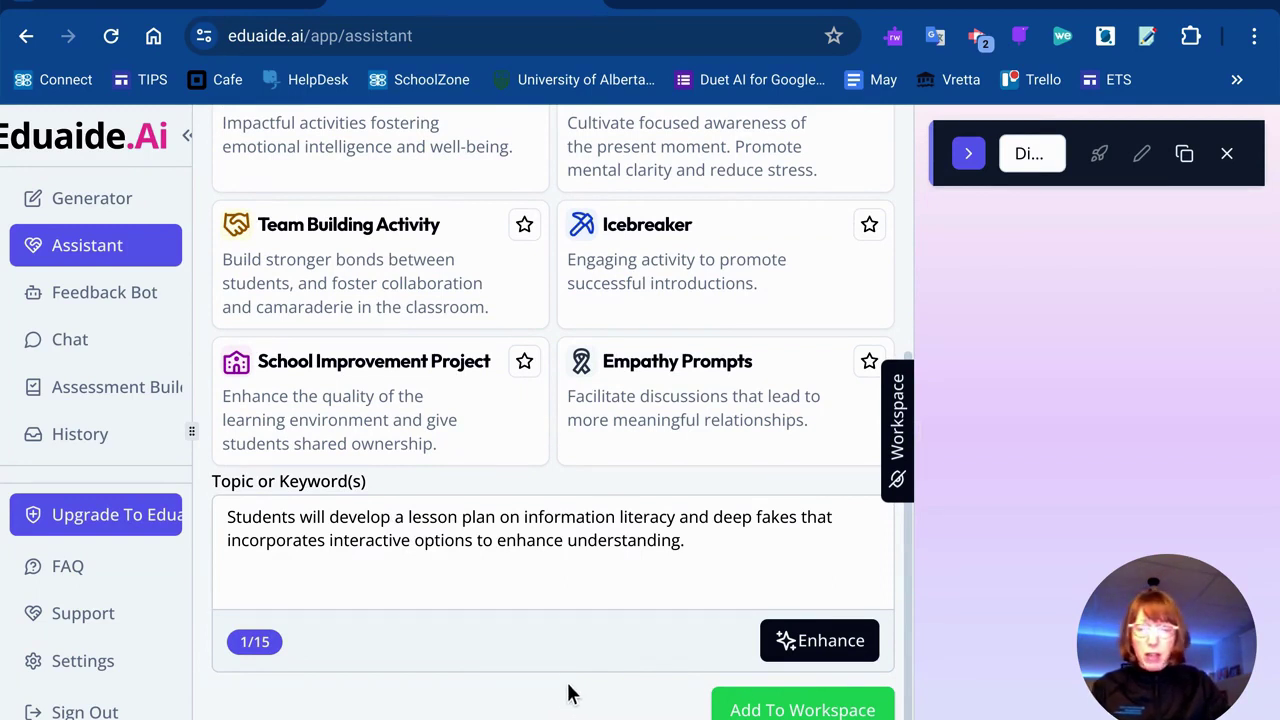
{"action": "left_click", "coordinate": [792, 702]}
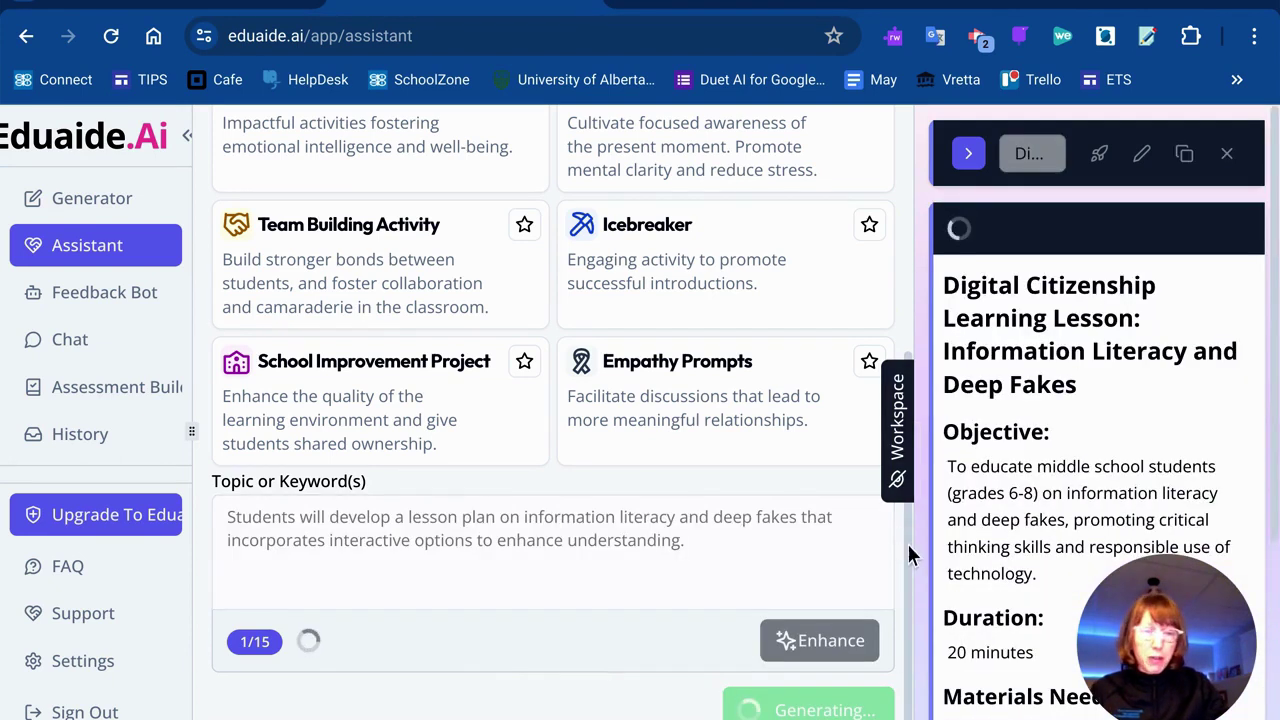
Widen the workspace to review the second lesson's presentation, Deep Fake Detection Guide and closure
{"action": "left_click_drag", "start_coordinate": [909, 551], "coordinate": [629, 560]}
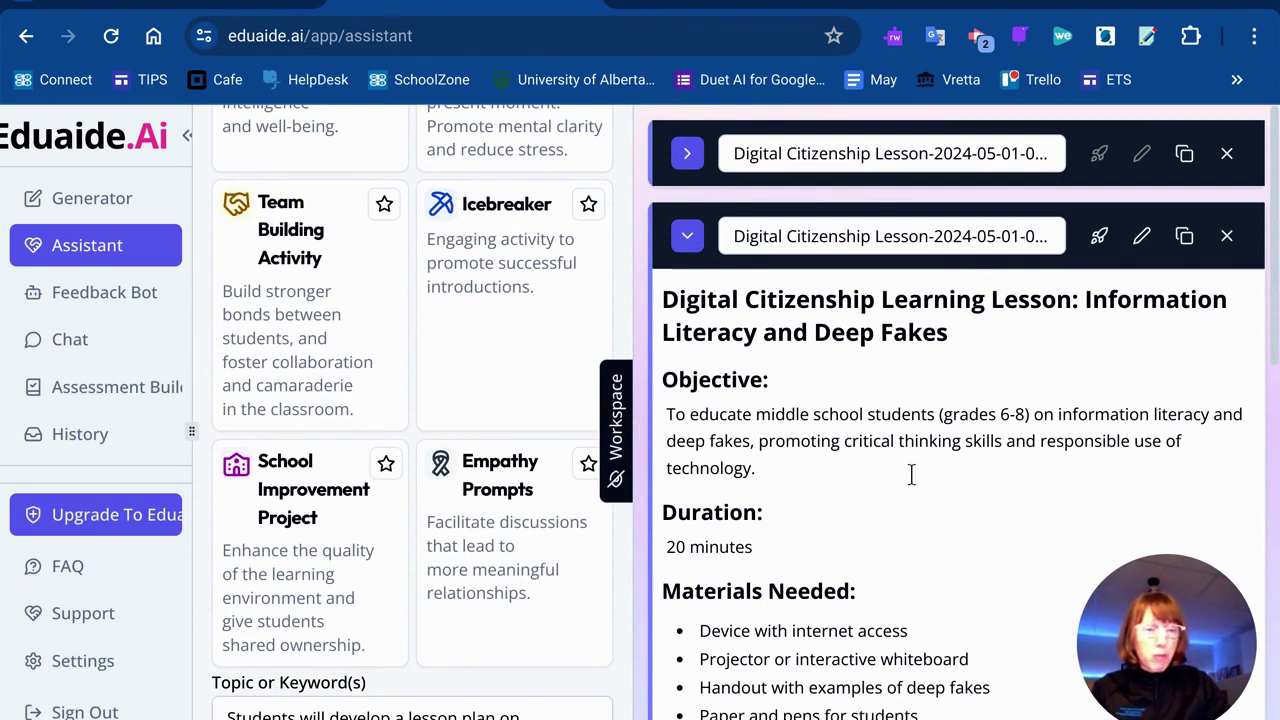
{"action": "scroll", "coordinate": [911, 470], "scroll_direction": "down", "scroll_amount": 3}
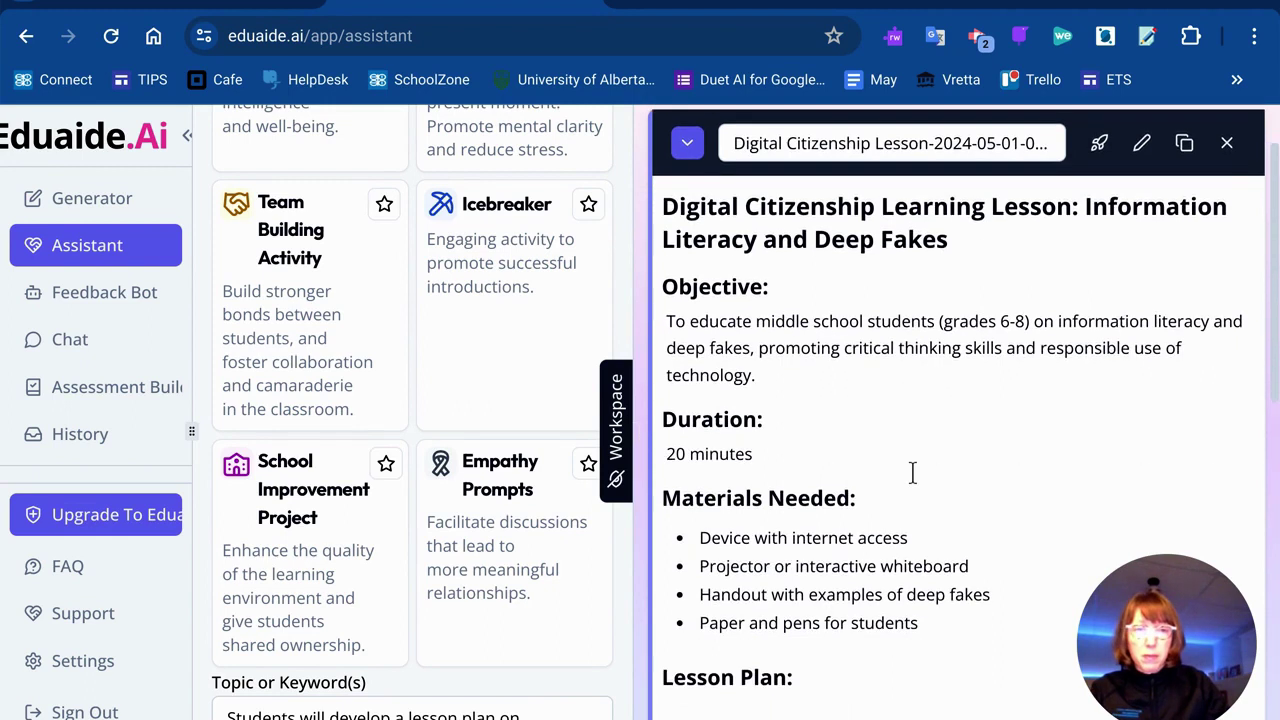
{"action": "scroll", "coordinate": [912, 473], "scroll_direction": "down", "scroll_amount": 3}
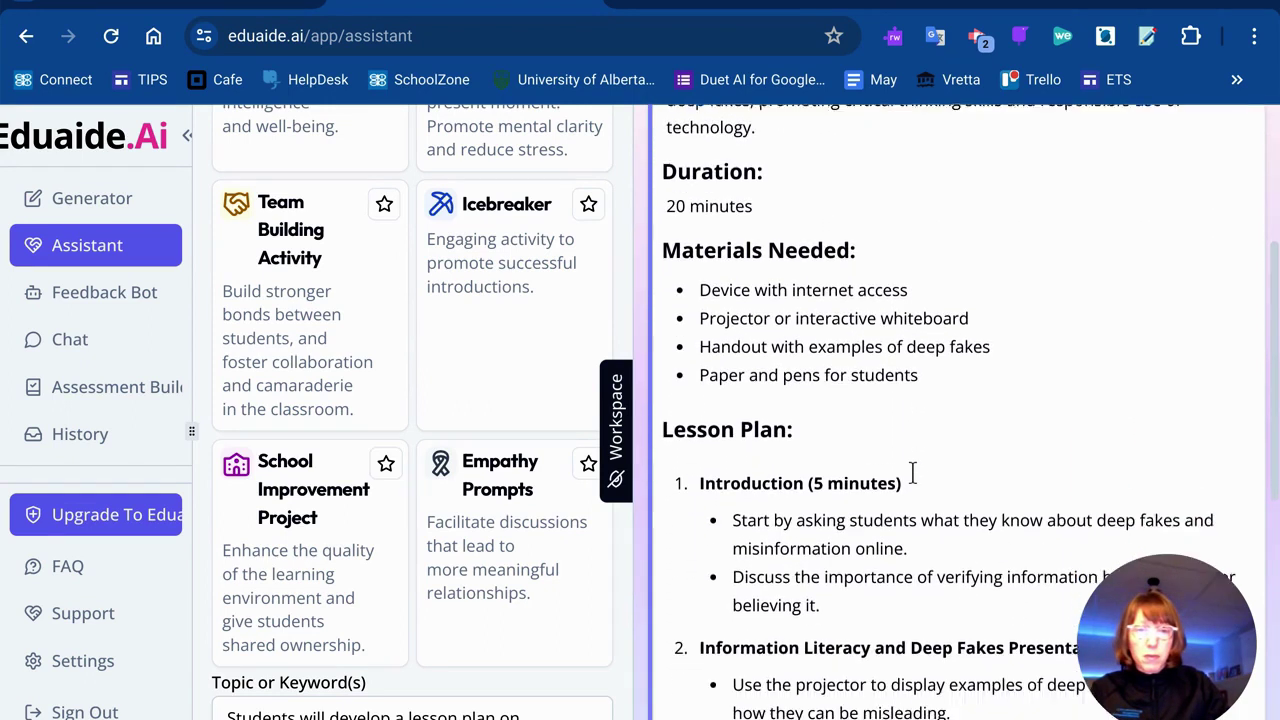
{"action": "scroll", "coordinate": [912, 475], "scroll_direction": "down", "scroll_amount": 3}
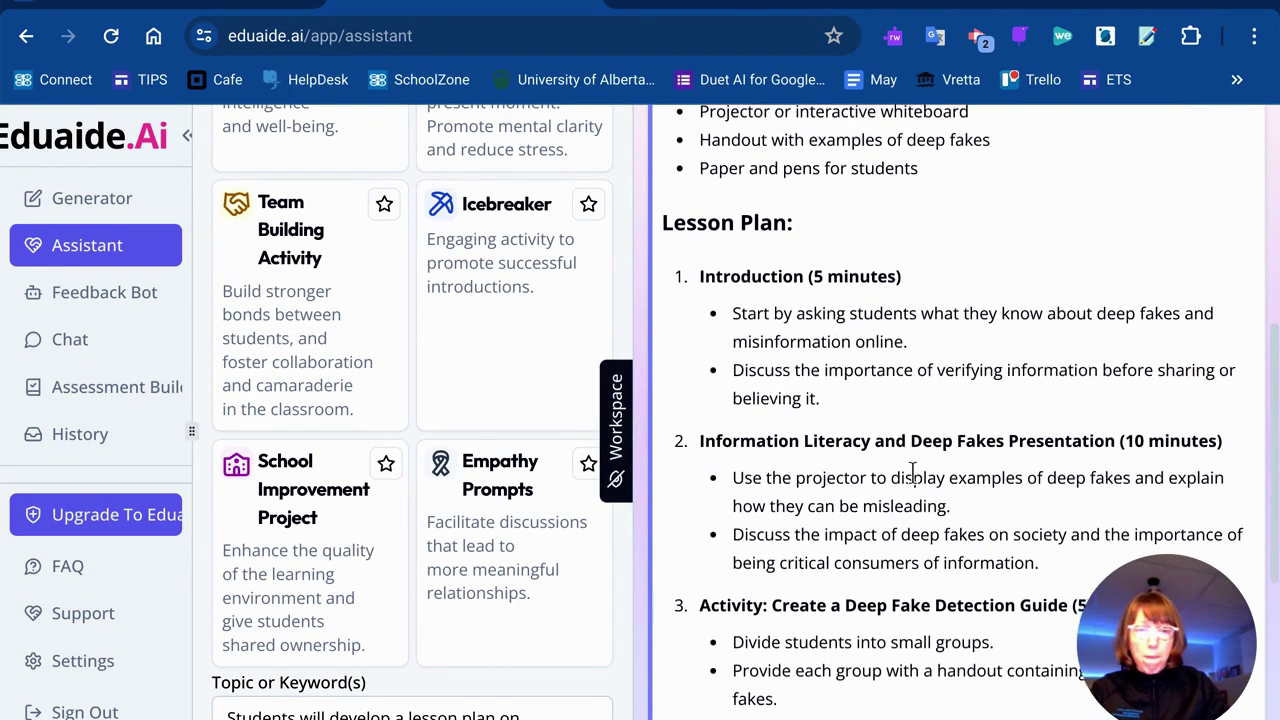
{"action": "scroll", "coordinate": [912, 475], "scroll_direction": "down", "scroll_amount": 4}
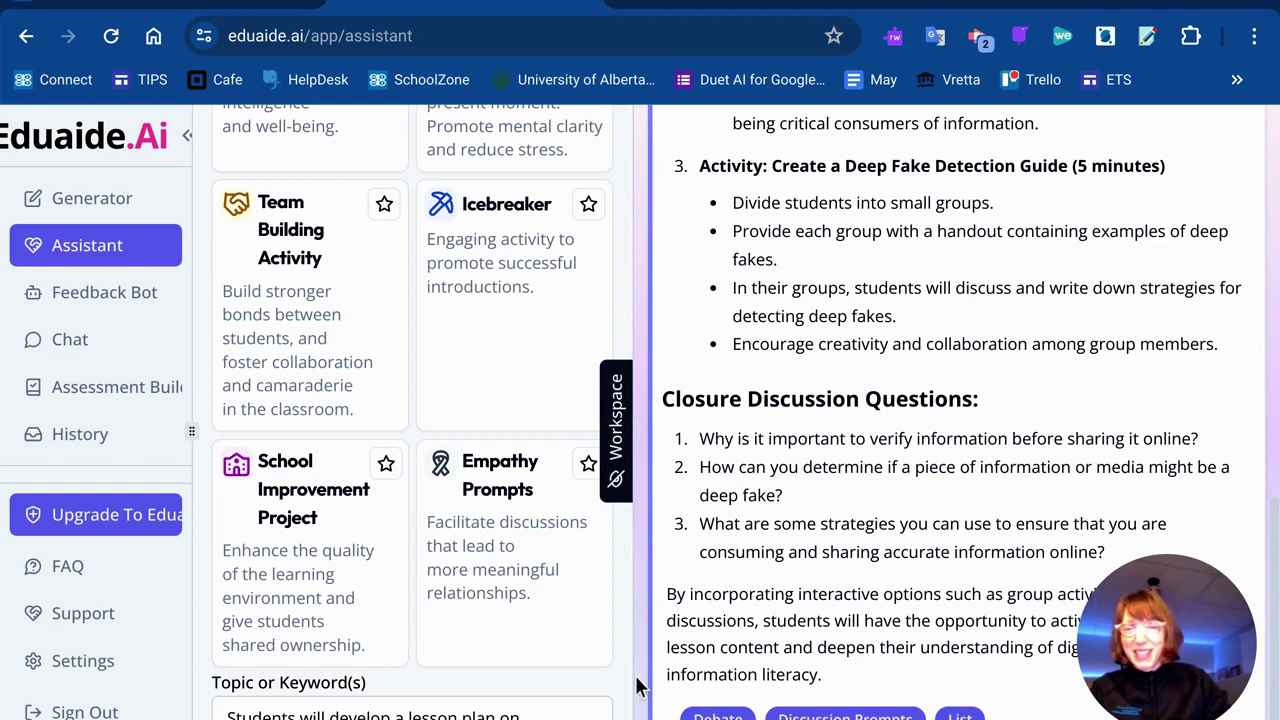
{"action": "left_click_drag", "start_coordinate": [645, 685], "coordinate": [862, 676]}
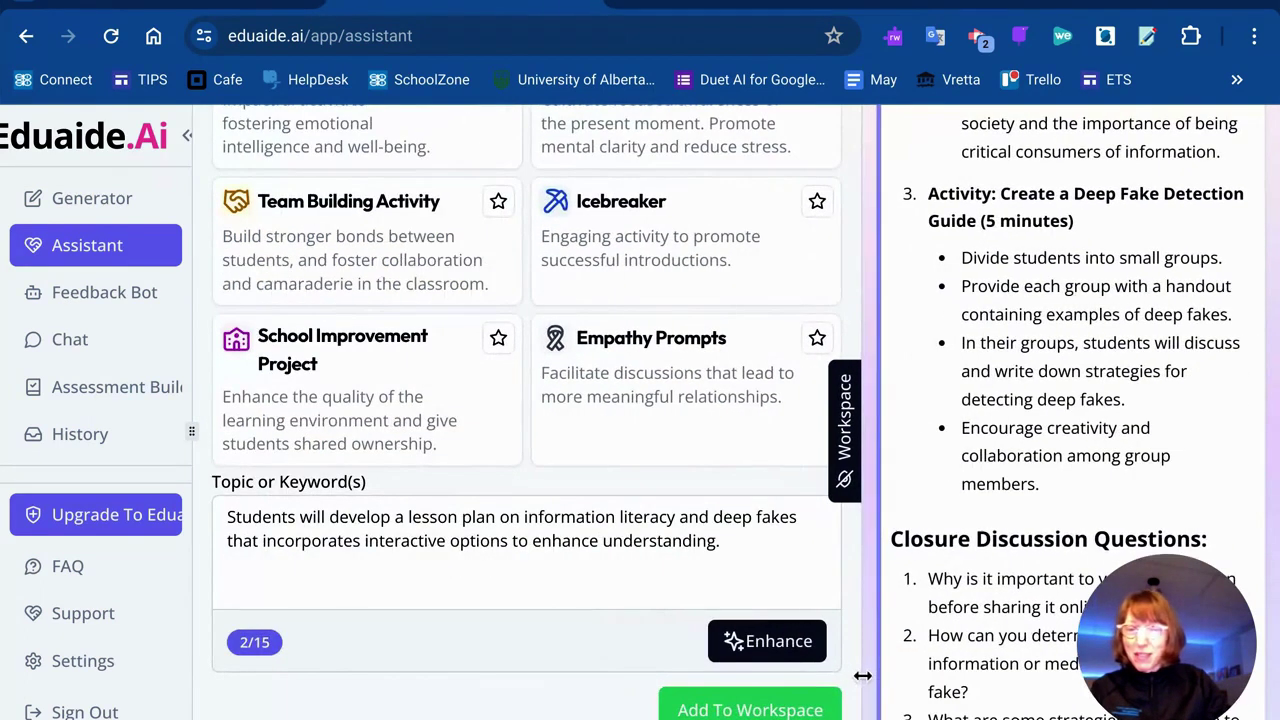
{"action": "scroll", "coordinate": [591, 606], "scroll_direction": "up", "scroll_amount": 5}
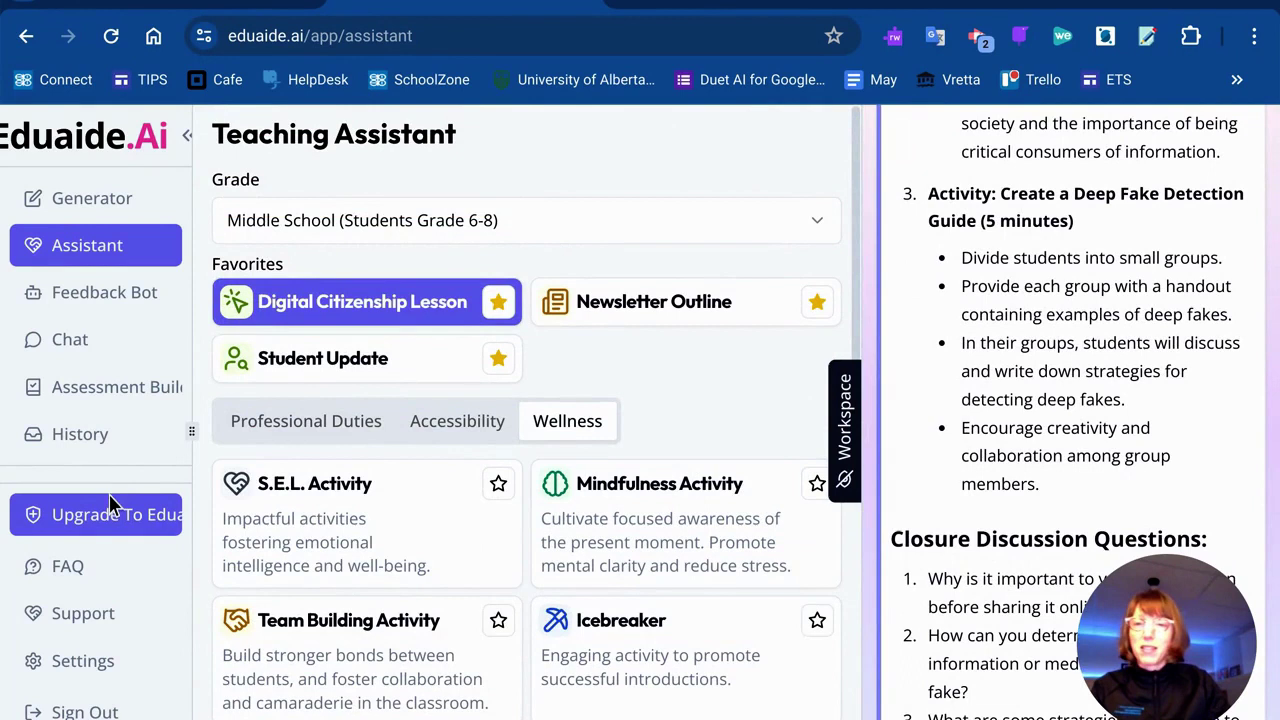
Open Generation History and widen the table to show resource names and update dates
{"action": "left_click", "coordinate": [106, 446]}
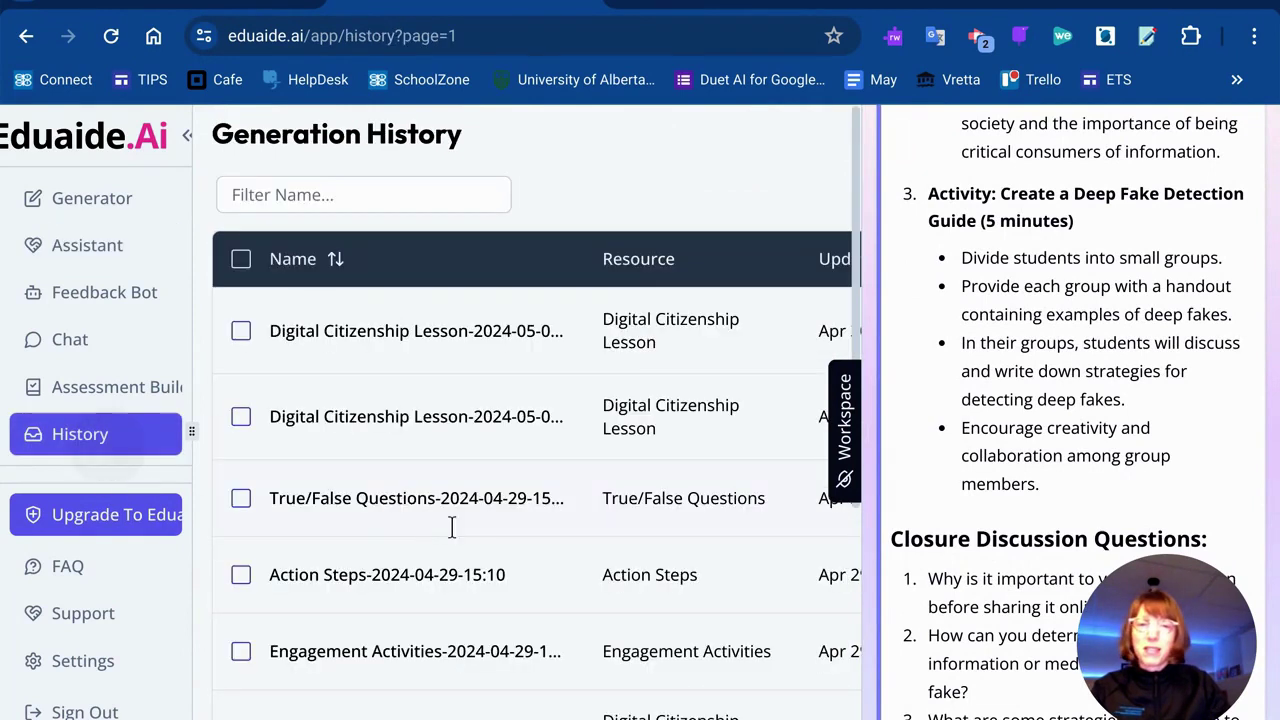
{"action": "left_click_drag", "start_coordinate": [849, 380], "coordinate": [1014, 372]}
{"action": "left_click_drag", "start_coordinate": [1022, 300], "coordinate": [1240, 313]}
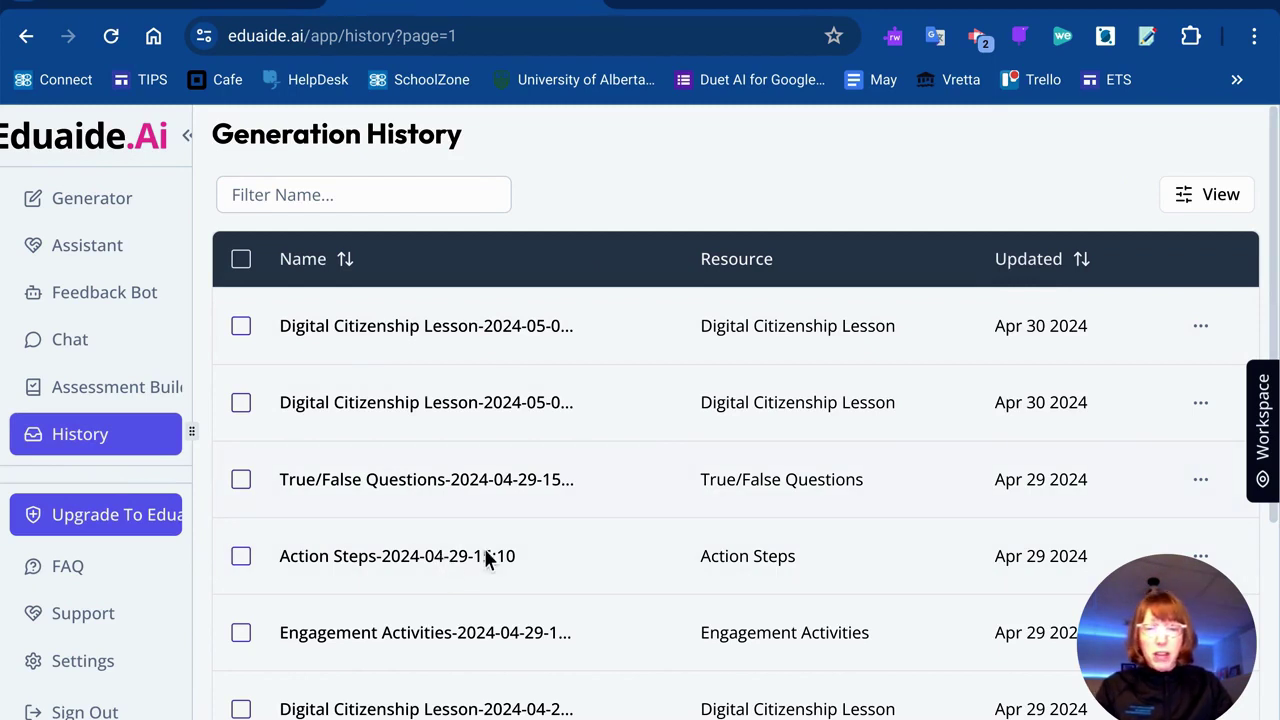
Scroll the history list and check the newest lesson's row options without changing anything
{"action": "scroll", "coordinate": [487, 558], "scroll_direction": "down", "scroll_amount": 2}
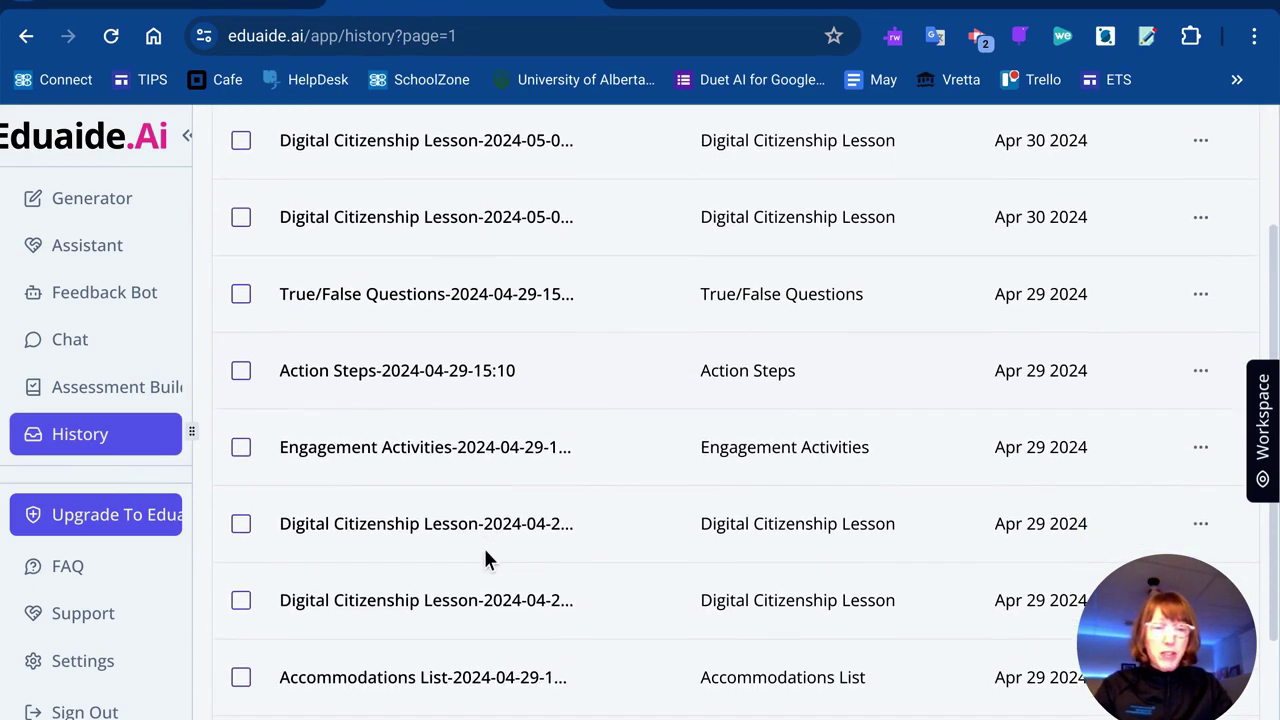
{"action": "scroll", "coordinate": [917, 571], "scroll_direction": "down", "scroll_amount": 1}
{"action": "scroll", "coordinate": [670, 618], "scroll_direction": "down", "scroll_amount": 1}
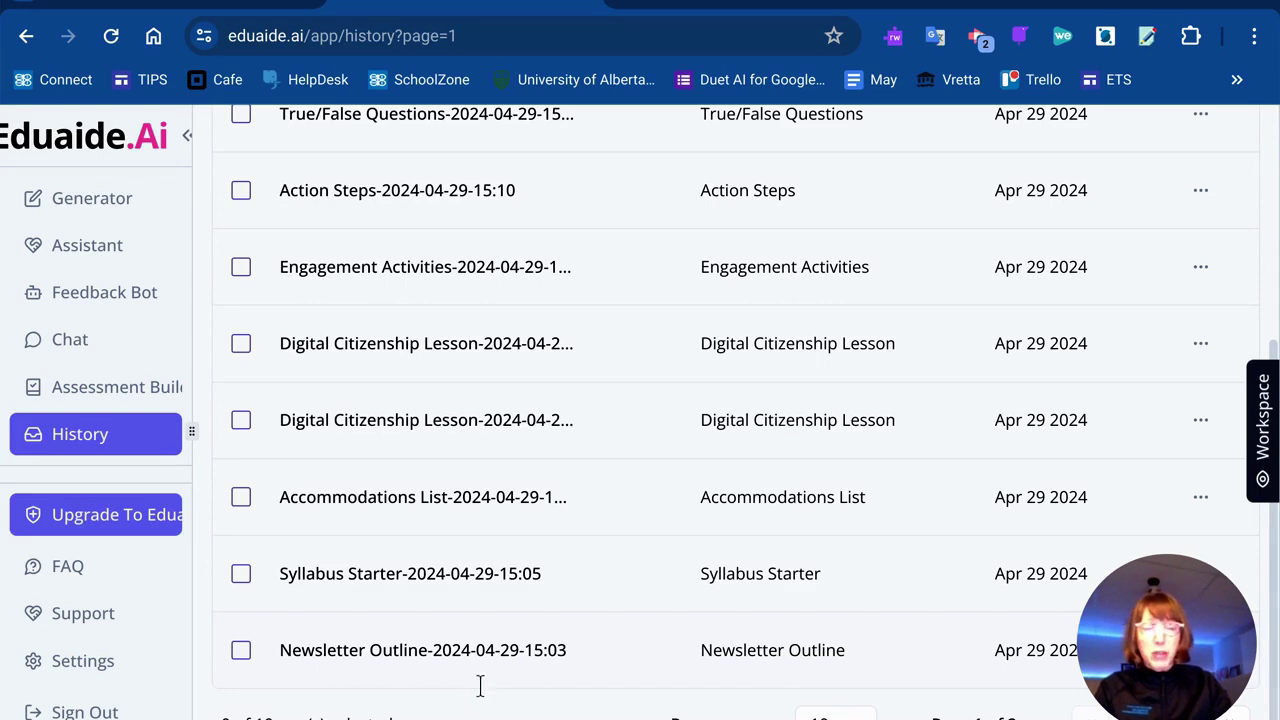
{"action": "scroll", "coordinate": [601, 648], "scroll_direction": "up", "scroll_amount": 4}
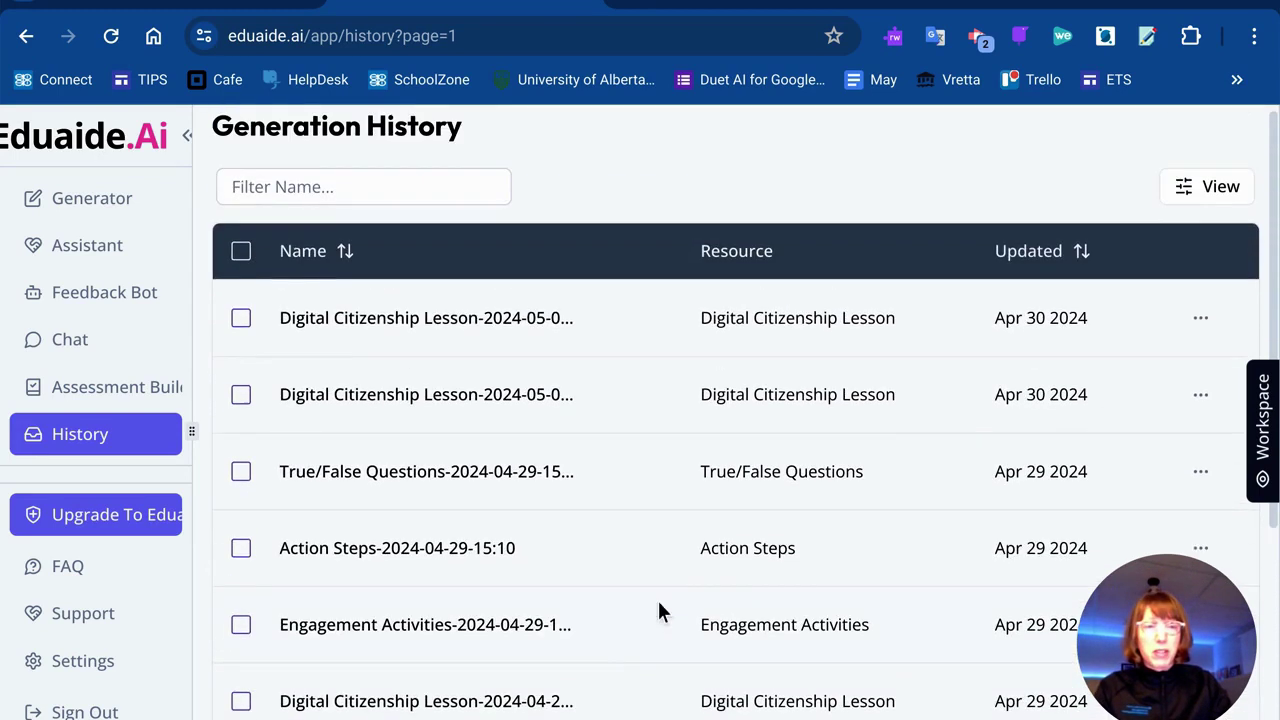
{"action": "left_click", "coordinate": [1204, 345]}
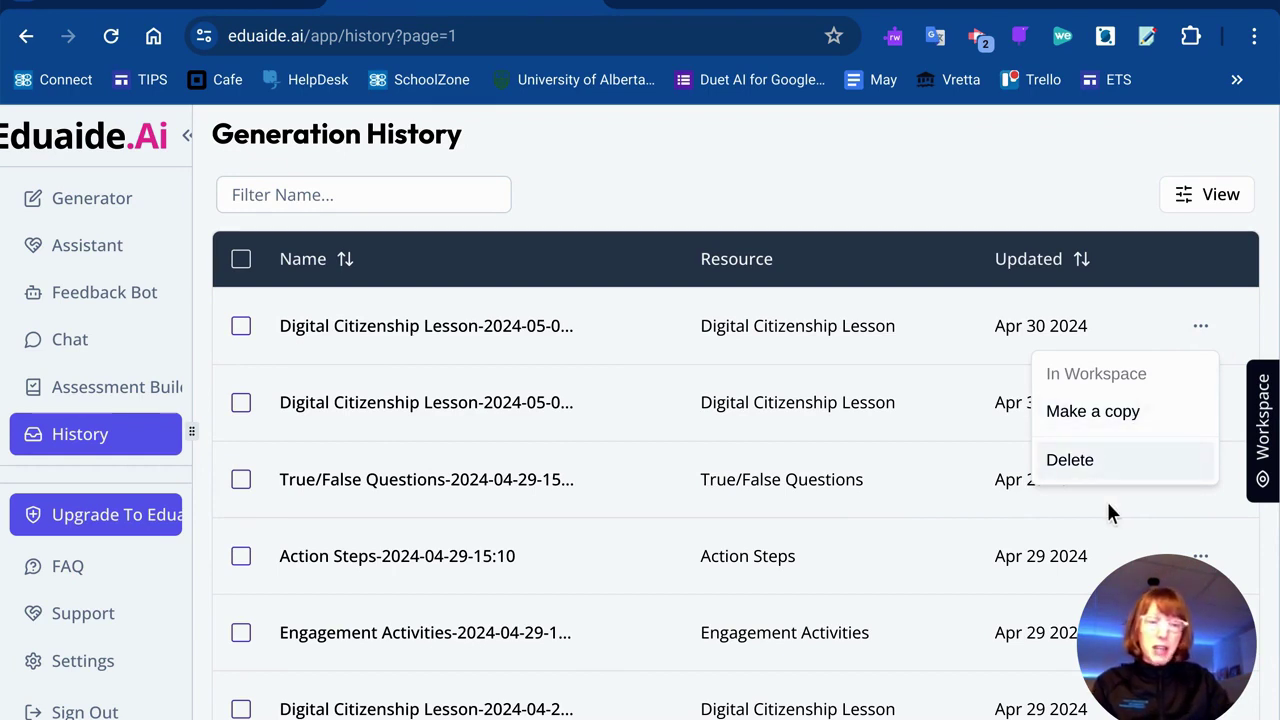
{"action": "left_click", "coordinate": [912, 186]}
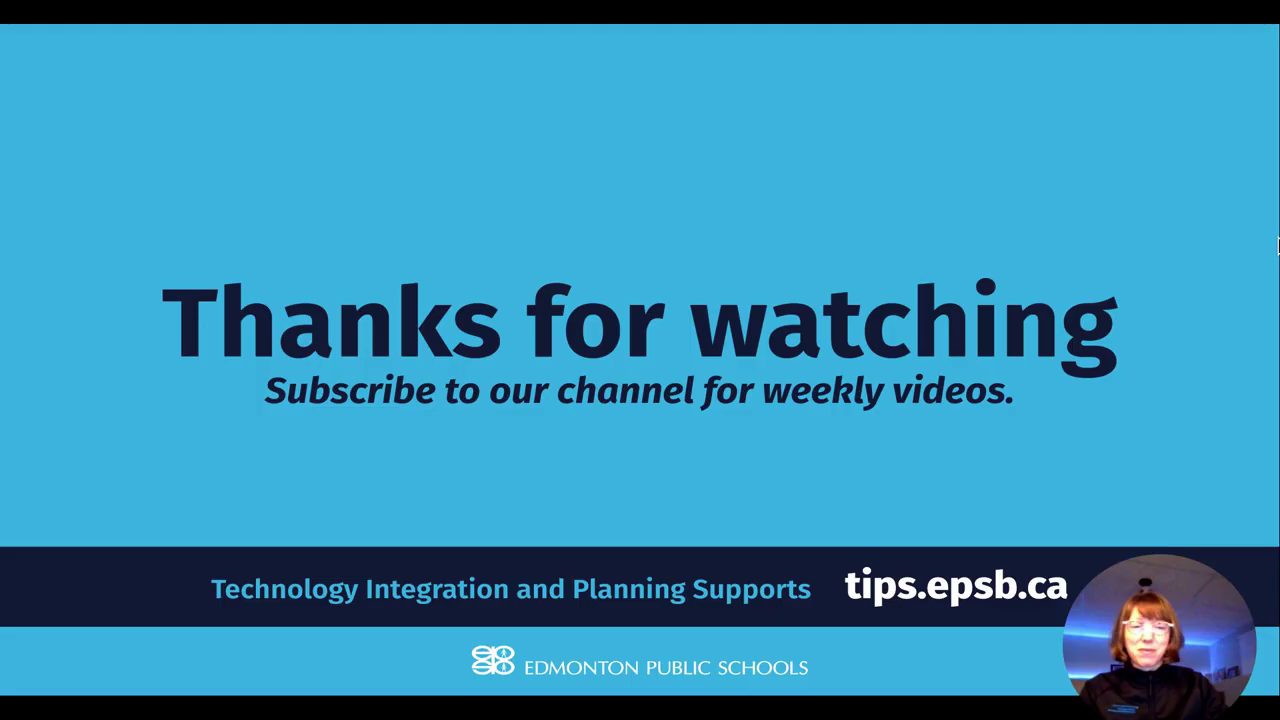